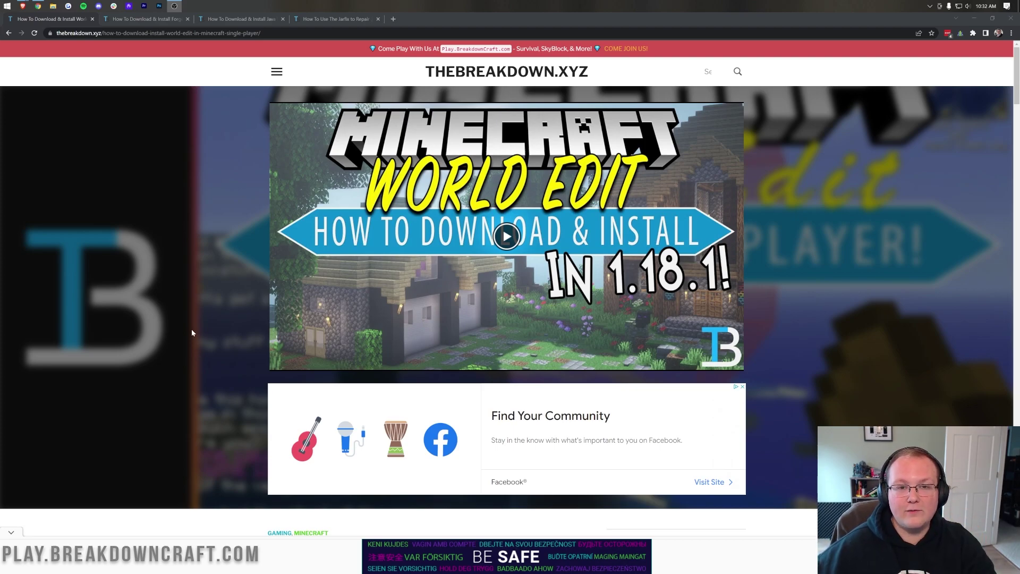
Step: Scroll the World Edit article to the green DOWNLOAD WorldEdit button and follow it to CurseForge
{"action": "scroll", "coordinate": [175, 330], "scroll_direction": "down", "scroll_amount": 4}
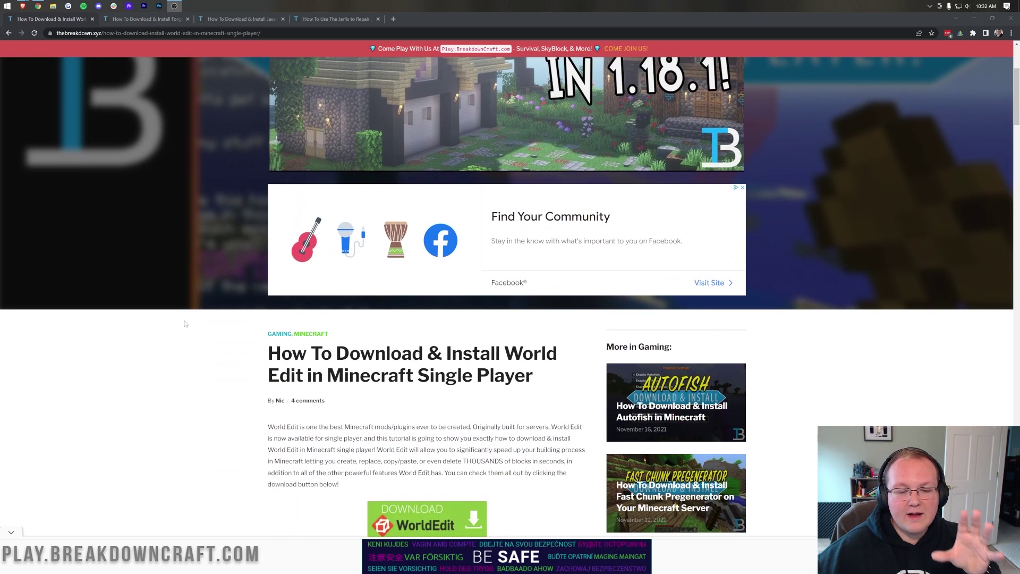
{"action": "scroll", "coordinate": [186, 323], "scroll_direction": "down", "scroll_amount": 3}
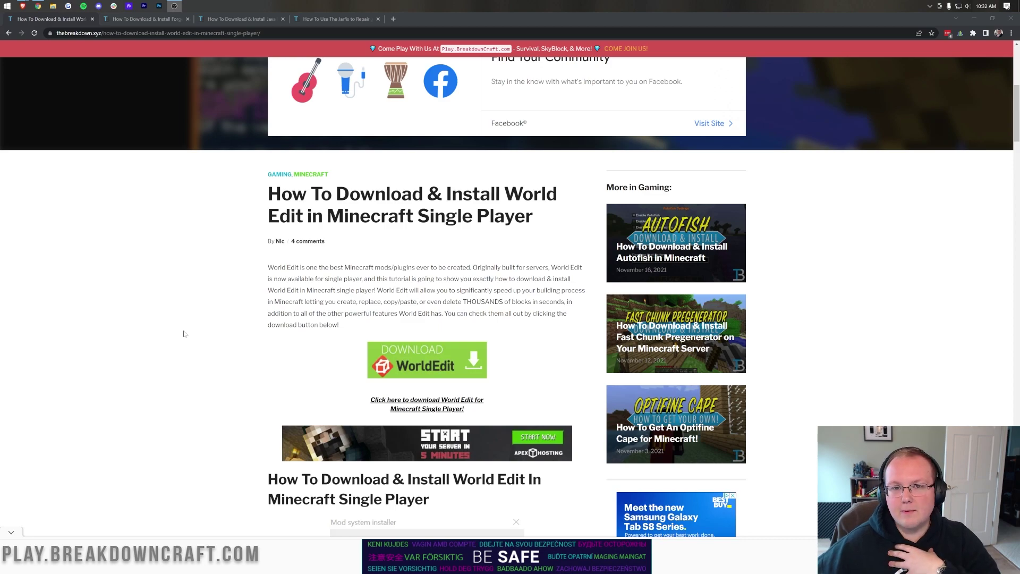
{"action": "scroll", "coordinate": [183, 332], "scroll_direction": "down", "scroll_amount": 1}
{"action": "scroll", "coordinate": [186, 331], "scroll_direction": "down", "scroll_amount": 1}
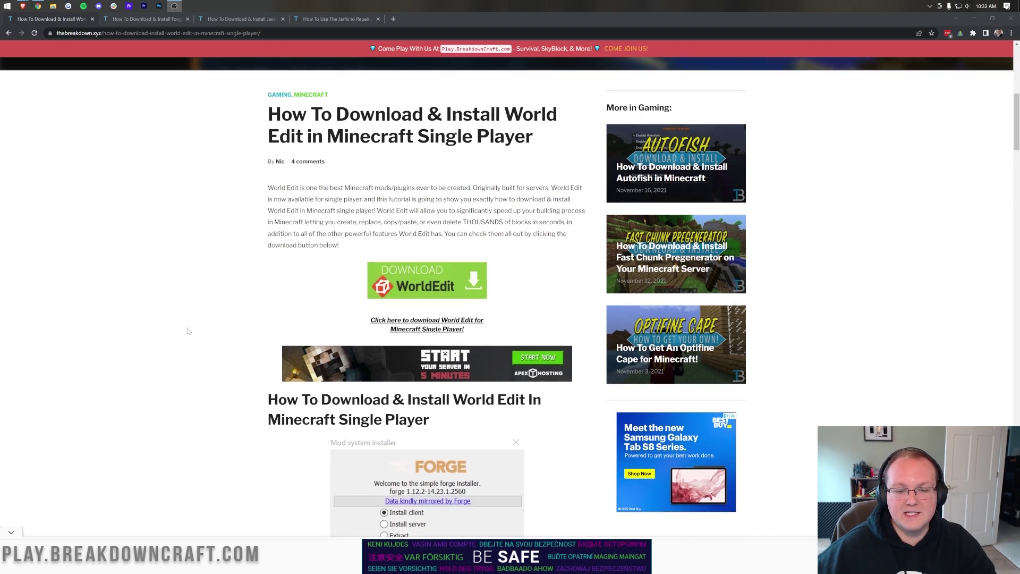
{"action": "left_click", "coordinate": [408, 287]}
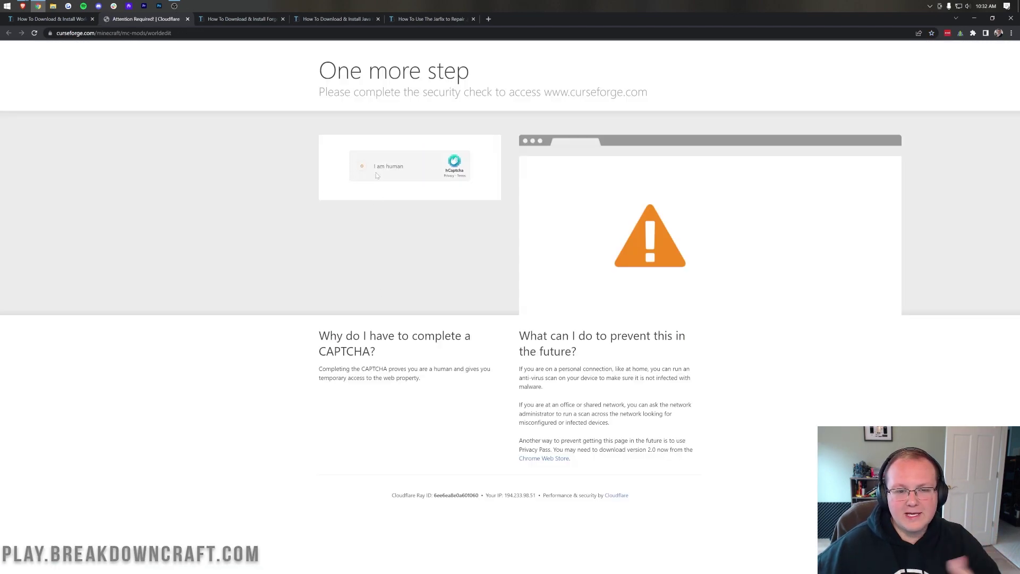
Step: Pass the hCaptcha check by selecting the four bus pictures and submitting
{"action": "left_click", "coordinate": [362, 166]}
{"action": "left_click", "coordinate": [391, 131]}
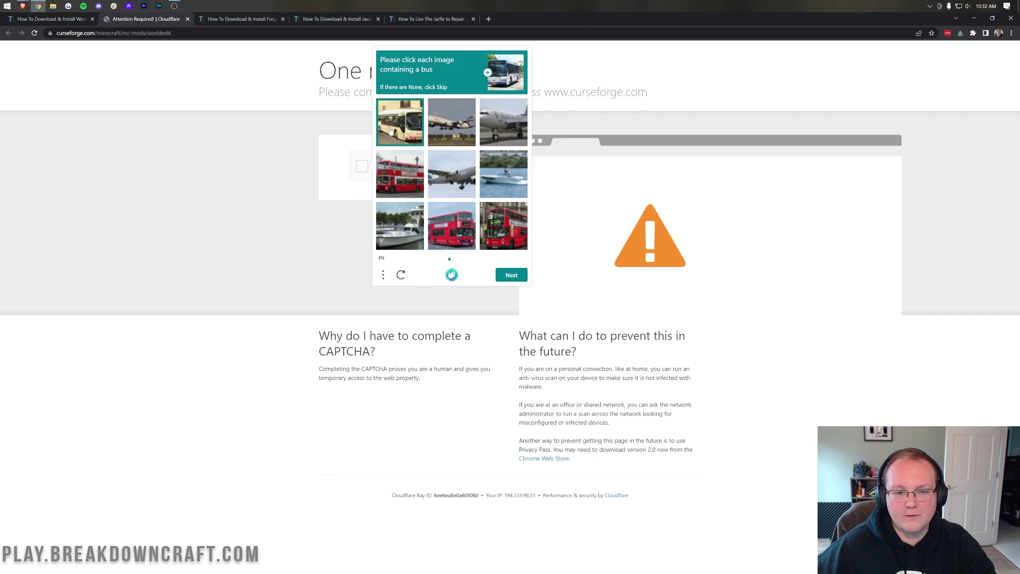
{"action": "left_click", "coordinate": [407, 178]}
{"action": "left_click", "coordinate": [440, 217]}
{"action": "left_click", "coordinate": [502, 226]}
{"action": "left_click", "coordinate": [500, 274]}
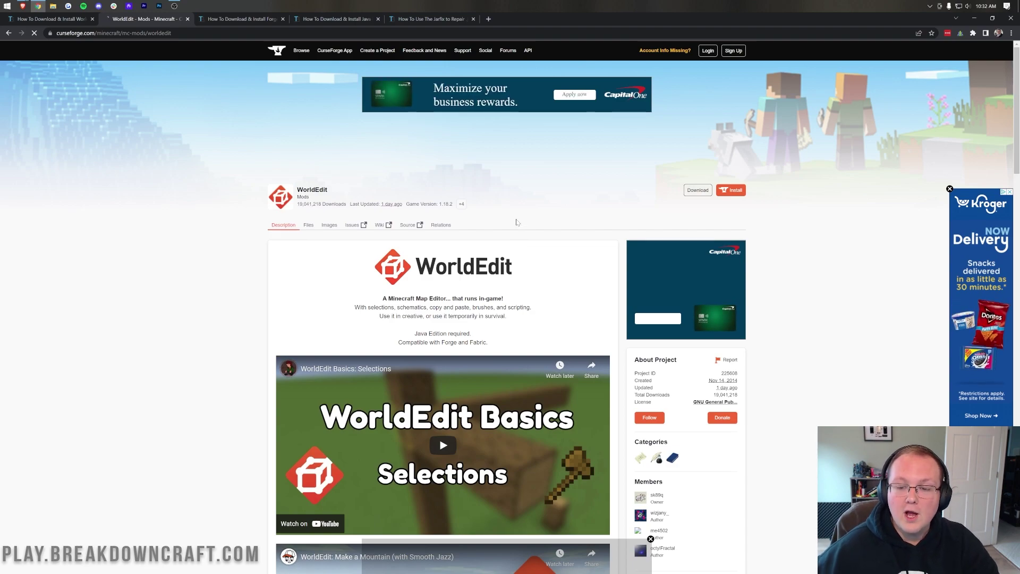
Step: Find WorldEdit 7.2.10 for Minecraft 1.18 in Recent Files and download it
{"action": "scroll", "coordinate": [511, 232], "scroll_direction": "down", "scroll_amount": 10}
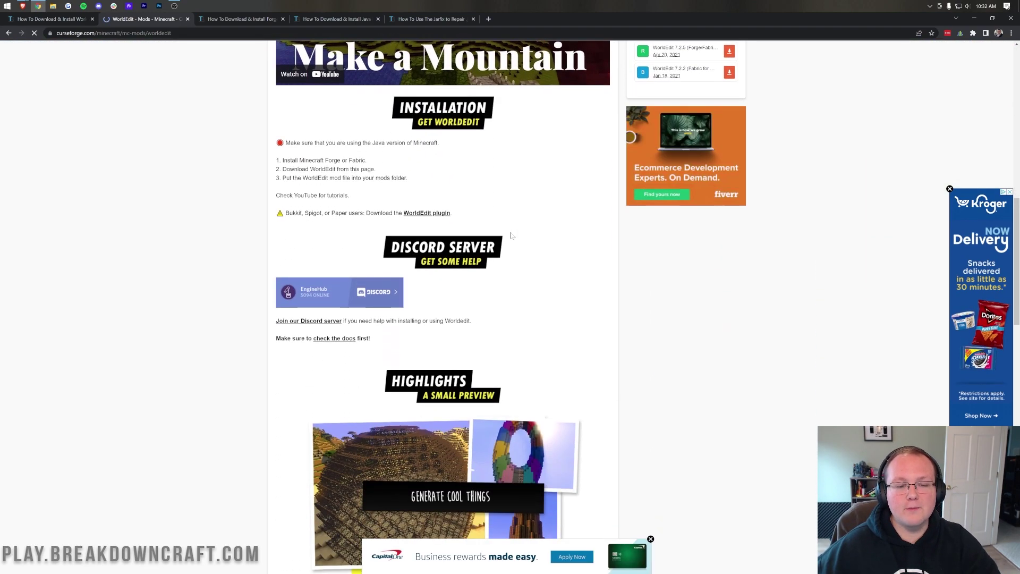
{"action": "scroll", "coordinate": [511, 234], "scroll_direction": "down", "scroll_amount": 8}
{"action": "scroll", "coordinate": [445, 325], "scroll_direction": "up", "scroll_amount": 2}
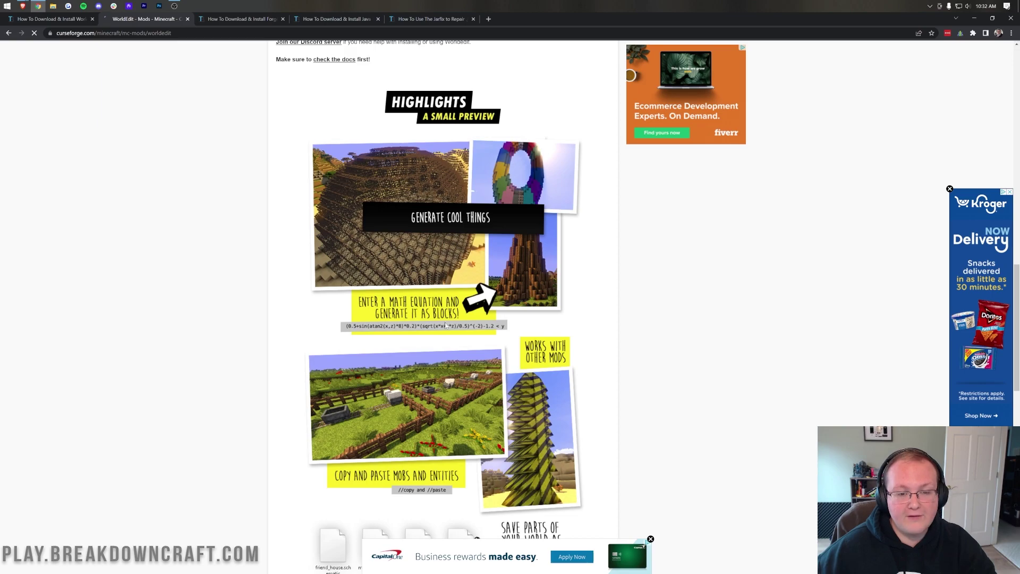
{"action": "scroll", "coordinate": [445, 326], "scroll_direction": "down", "scroll_amount": 10}
{"action": "scroll", "coordinate": [455, 357], "scroll_direction": "up", "scroll_amount": 12}
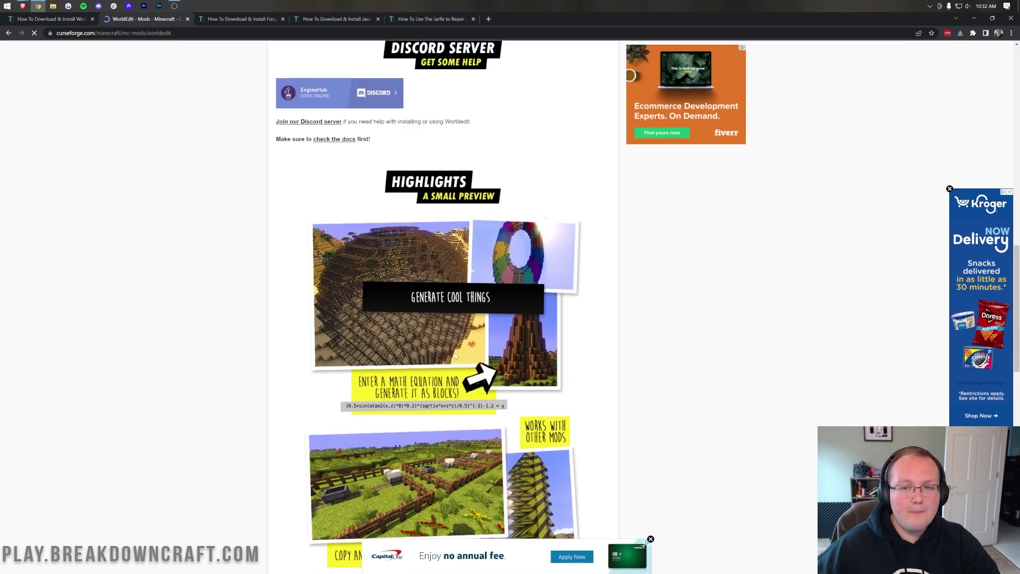
{"action": "scroll", "coordinate": [455, 357], "scroll_direction": "up", "scroll_amount": 15}
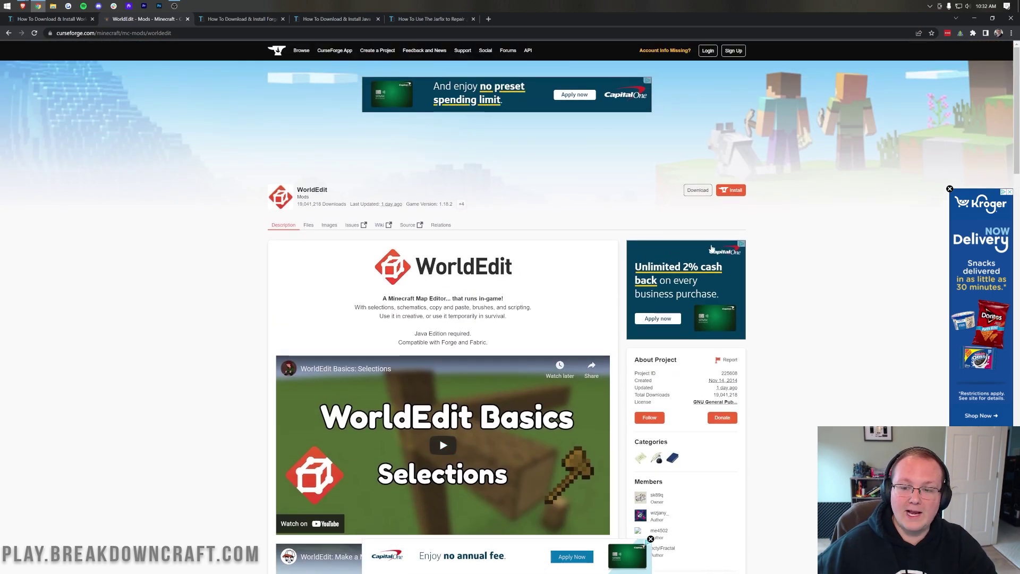
{"action": "scroll", "coordinate": [691, 247], "scroll_direction": "down", "scroll_amount": 7}
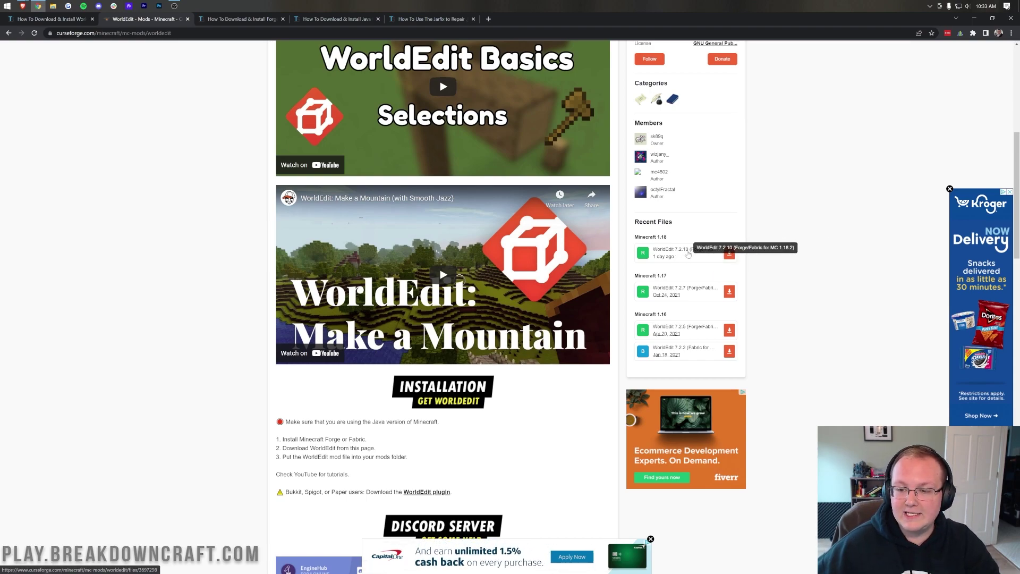
{"action": "left_click", "coordinate": [727, 253]}
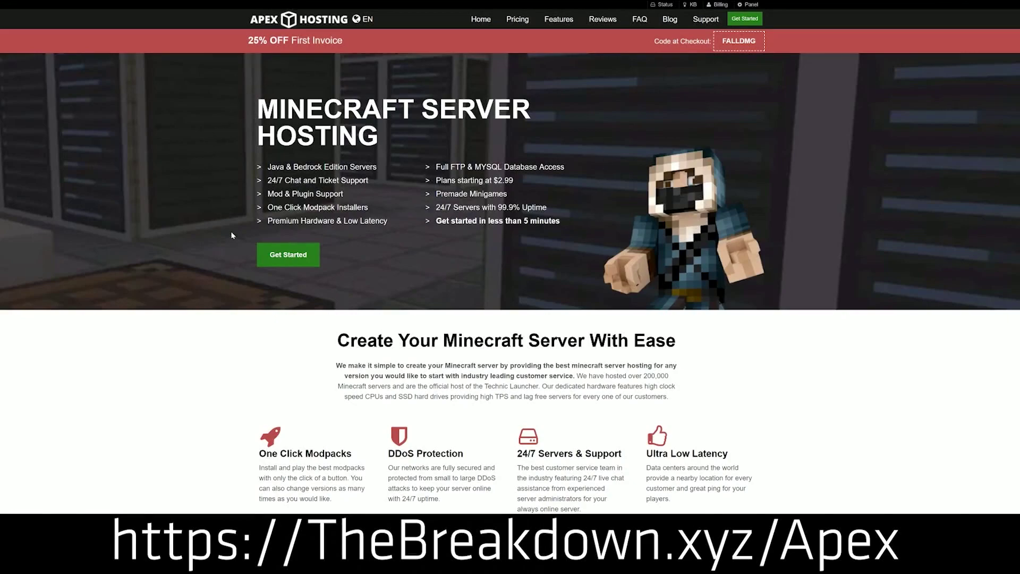
Step: Highlight the One Click Modpacks, Automated Backups and Instant Setup feature texts on Apex Hosting
{"action": "scroll", "coordinate": [391, 219], "scroll_direction": "down", "scroll_amount": 4}
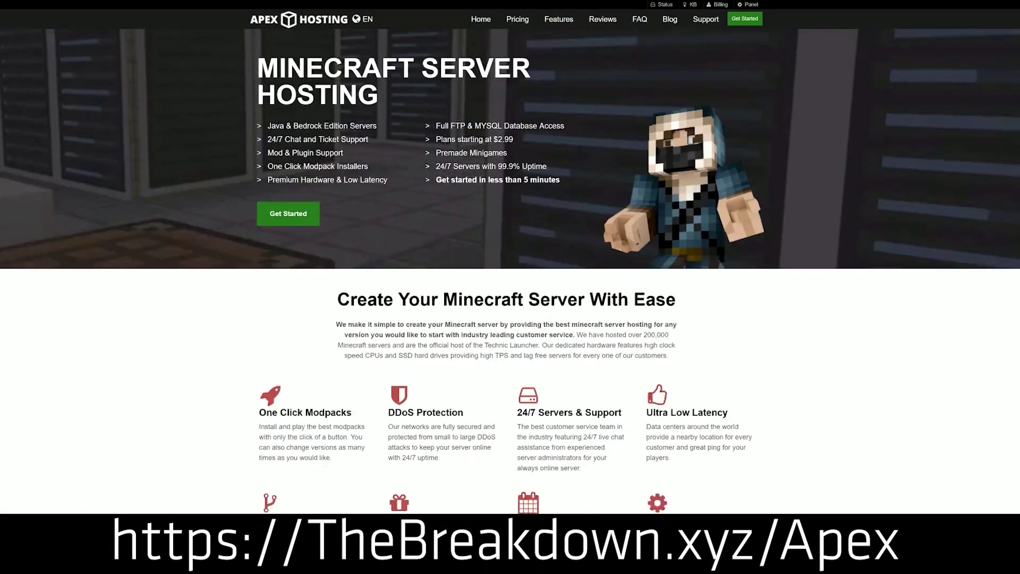
{"action": "left_click_drag", "start_coordinate": [254, 239], "coordinate": [623, 241]}
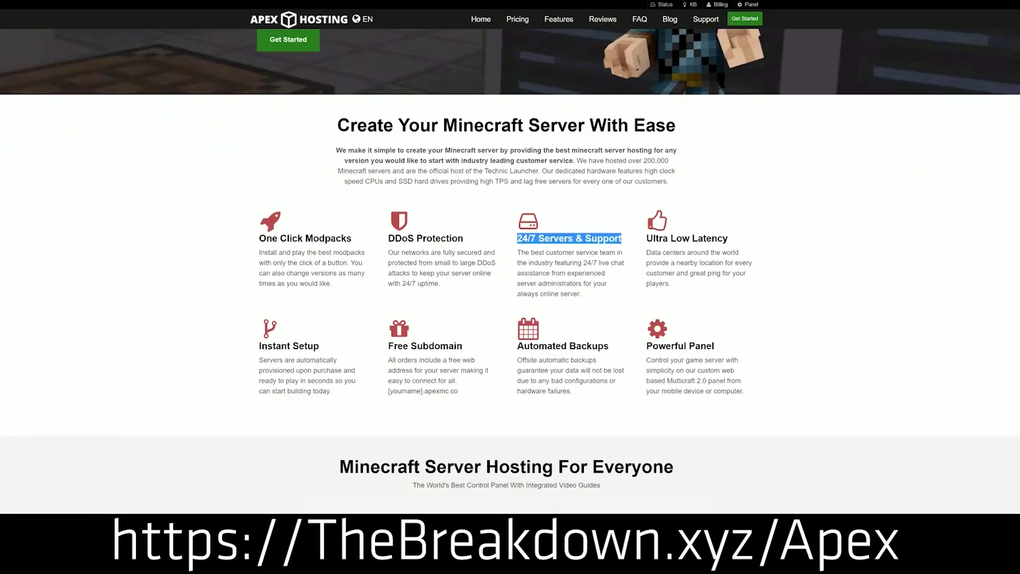
{"action": "left_click_drag", "start_coordinate": [515, 346], "coordinate": [641, 346]}
{"action": "left_click", "coordinate": [476, 349]}
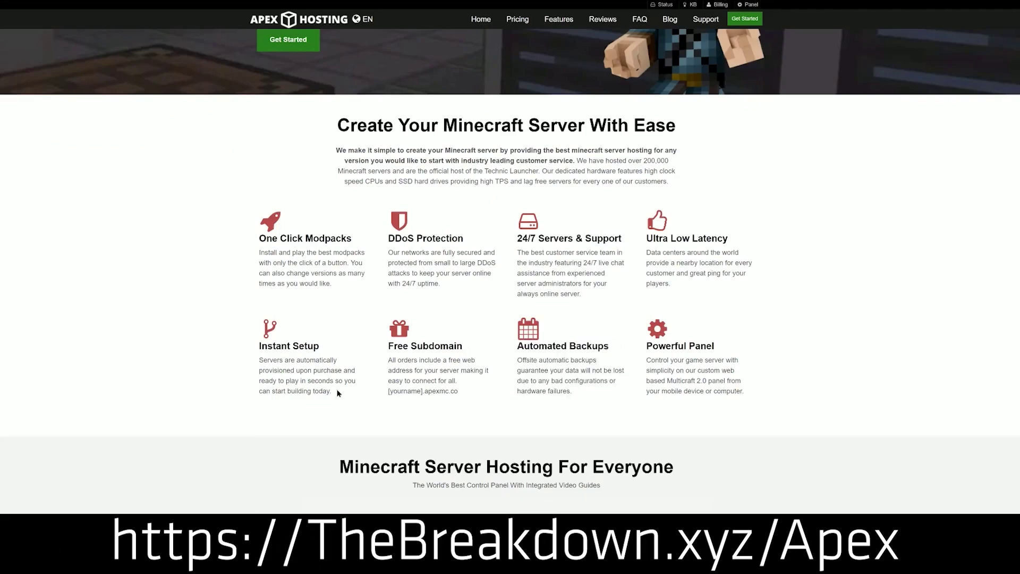
{"action": "left_click_drag", "start_coordinate": [333, 392], "coordinate": [259, 346]}
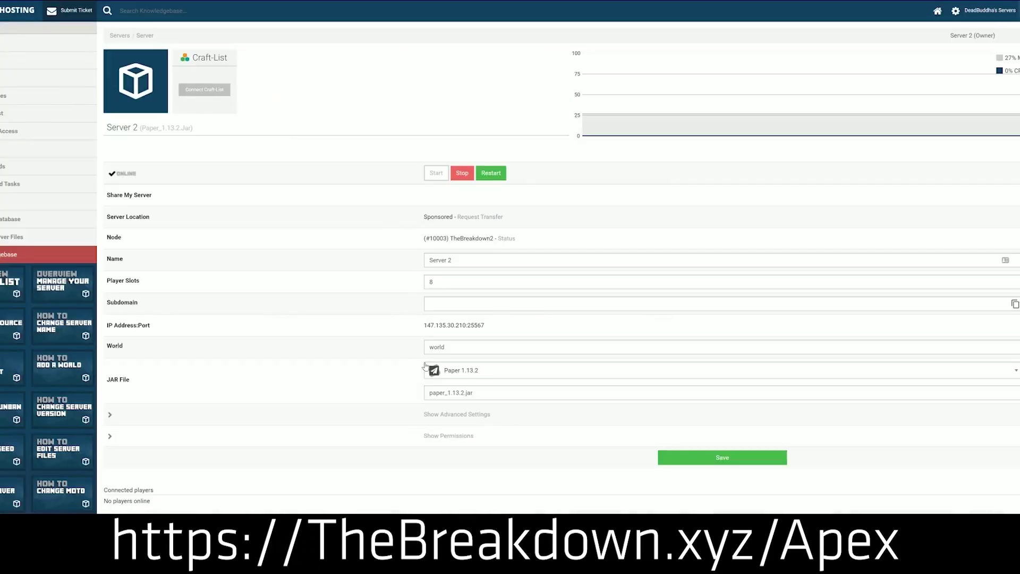
Step: Open the server JAR File list and choose Minecraft 1.15
{"action": "left_click", "coordinate": [471, 375]}
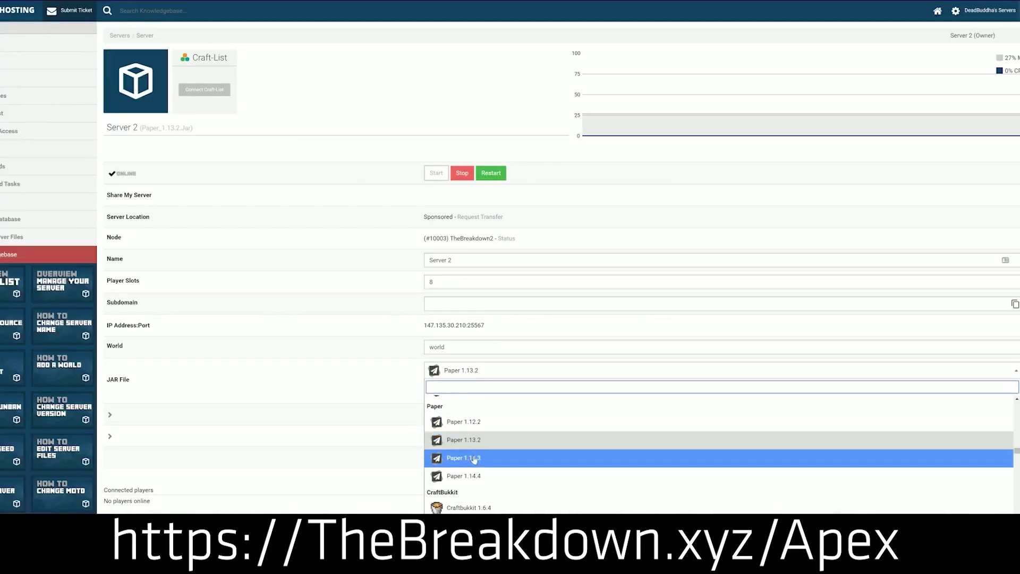
{"action": "scroll", "coordinate": [475, 463], "scroll_direction": "down", "scroll_amount": 3}
{"action": "scroll", "coordinate": [474, 461], "scroll_direction": "down", "scroll_amount": 10}
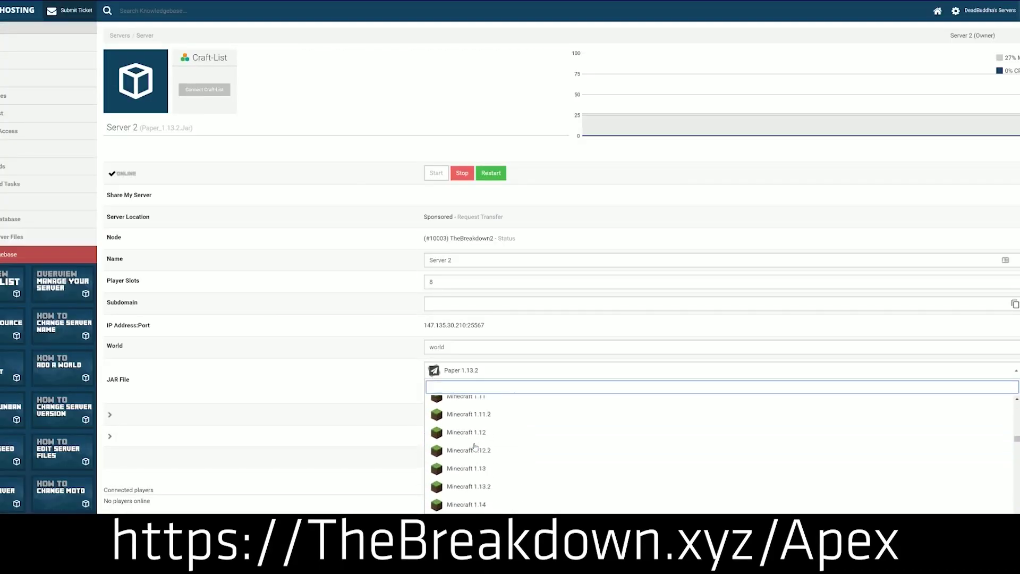
{"action": "scroll", "coordinate": [475, 447], "scroll_direction": "down", "scroll_amount": 2}
{"action": "scroll", "coordinate": [474, 446], "scroll_direction": "up", "scroll_amount": 4}
{"action": "scroll", "coordinate": [475, 446], "scroll_direction": "down", "scroll_amount": 2}
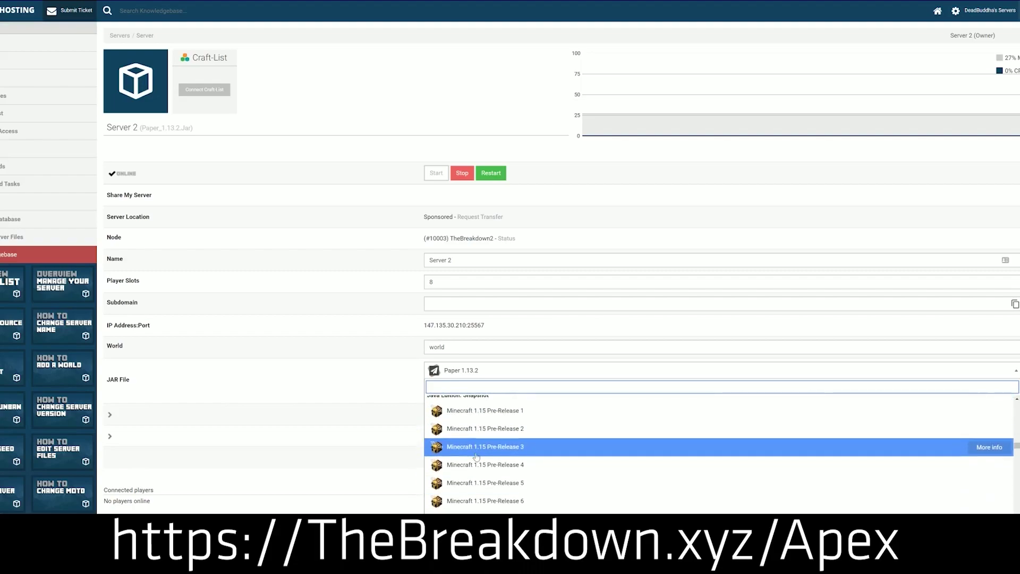
{"action": "scroll", "coordinate": [475, 449], "scroll_direction": "up", "scroll_amount": 4}
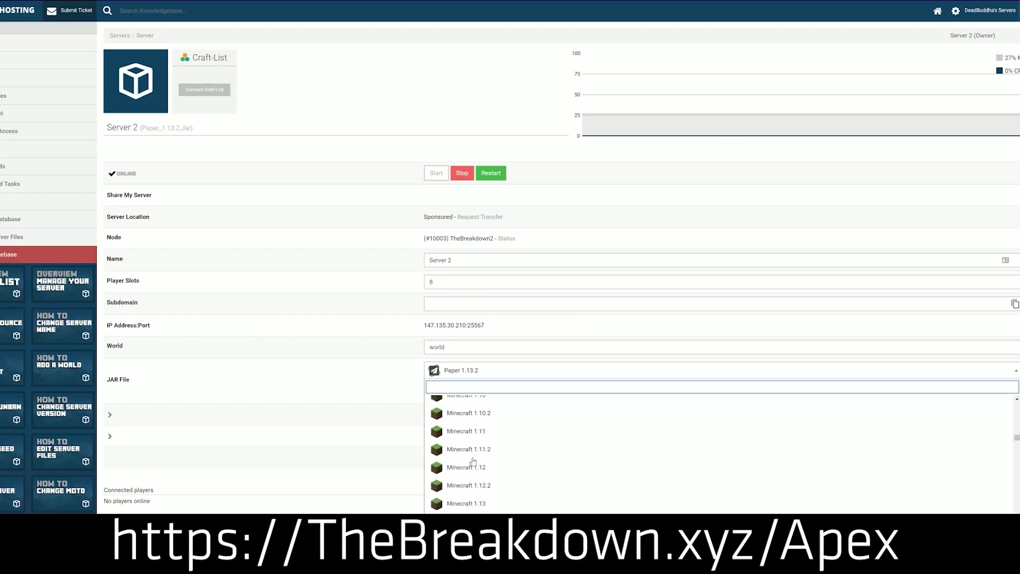
{"action": "scroll", "coordinate": [473, 461], "scroll_direction": "down", "scroll_amount": 1}
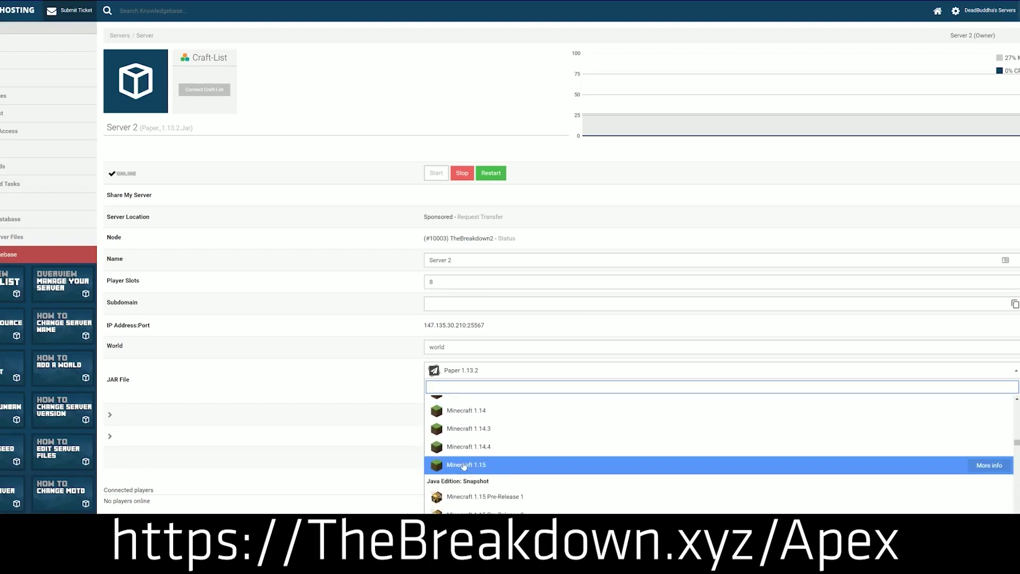
{"action": "left_click", "coordinate": [503, 466]}
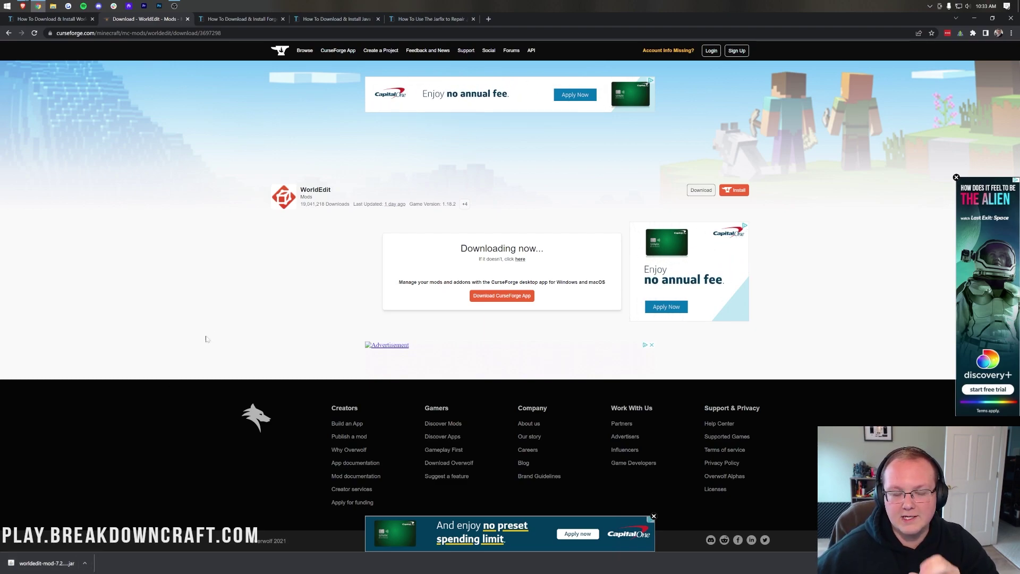
Step: Switch to the 'How To Download & Install Forge' guide tab
{"action": "left_click", "coordinate": [237, 20]}
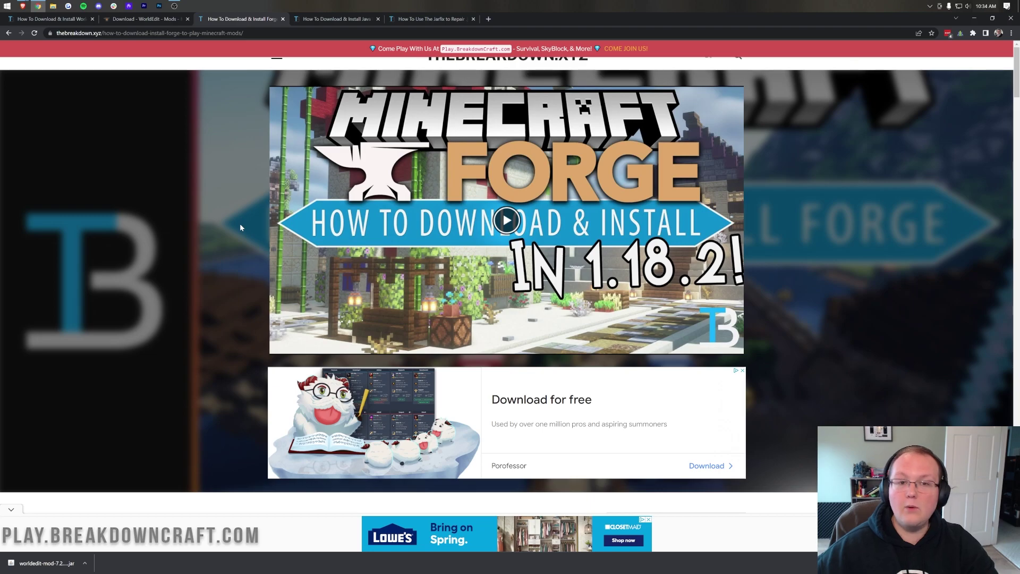
Step: Scroll the Forge article to DOWNLOAD FORGE and open the Minecraft Forge downloads page
{"action": "scroll", "coordinate": [240, 227], "scroll_direction": "down", "scroll_amount": 6}
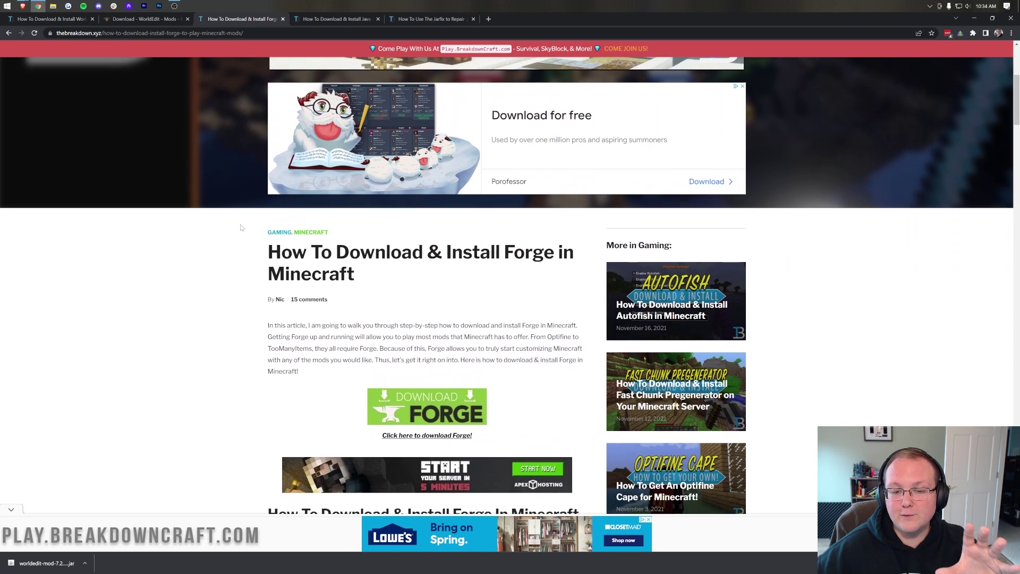
{"action": "scroll", "coordinate": [240, 228], "scroll_direction": "down", "scroll_amount": 2}
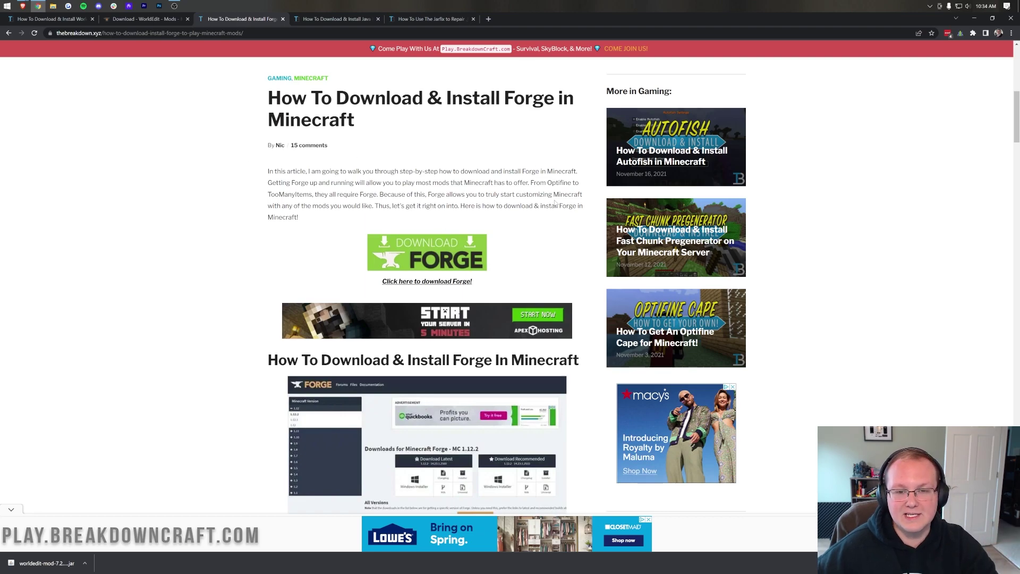
{"action": "scroll", "coordinate": [556, 203], "scroll_direction": "up", "scroll_amount": 5}
{"action": "scroll", "coordinate": [478, 223], "scroll_direction": "down", "scroll_amount": 5}
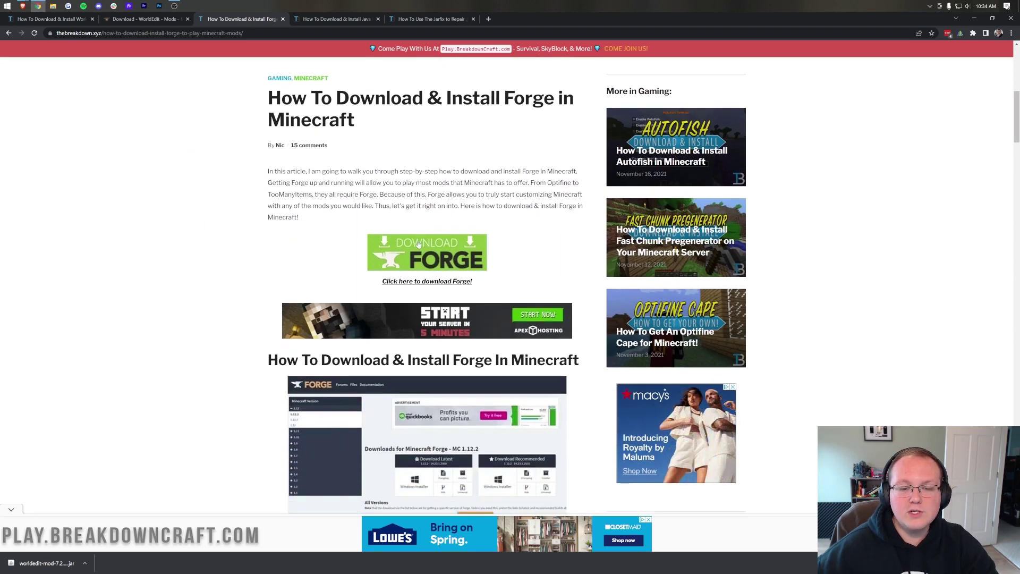
{"action": "left_click", "coordinate": [408, 260]}
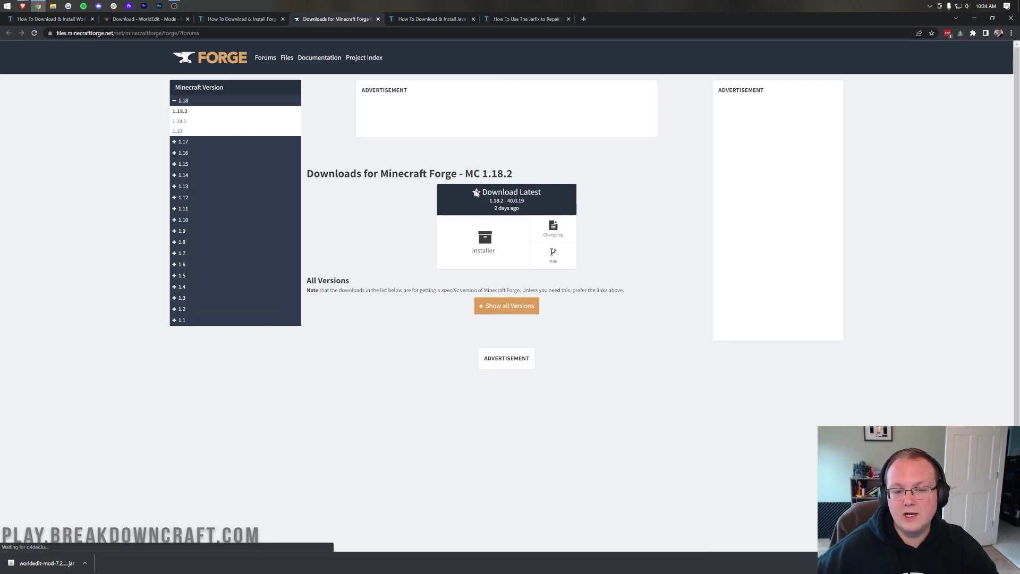
Step: Pick Minecraft 1.18.2 in the version list and request the latest Forge Installer
{"action": "left_click_drag", "start_coordinate": [465, 173], "coordinate": [527, 176]}
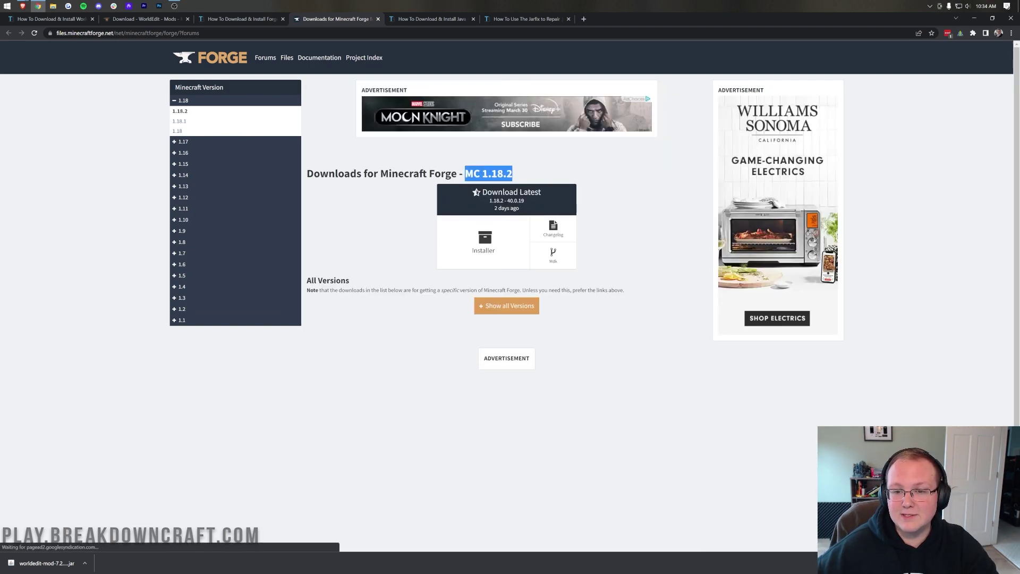
{"action": "left_click", "coordinate": [489, 173]}
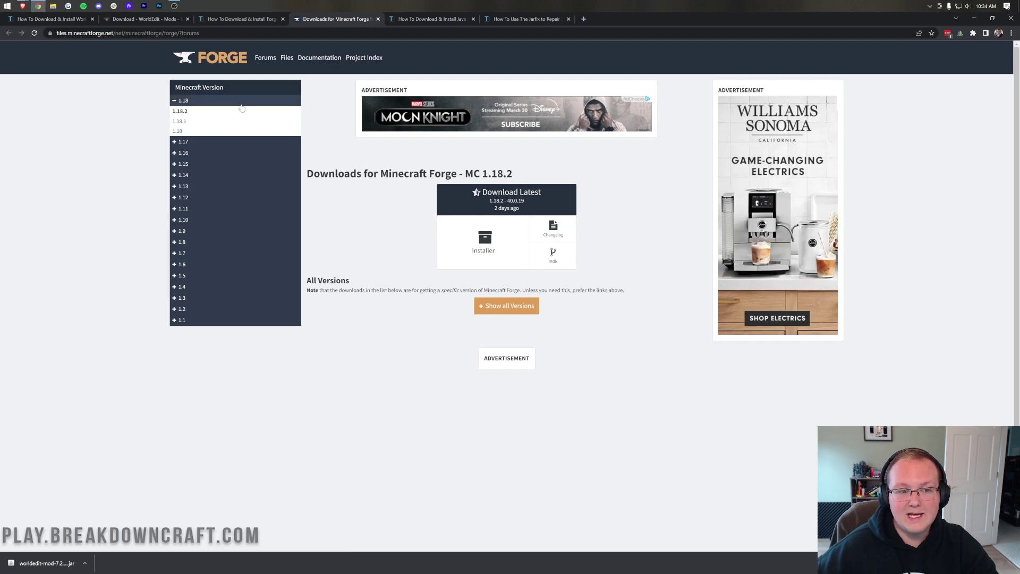
{"action": "left_click", "coordinate": [183, 101]}
{"action": "left_click", "coordinate": [183, 103]}
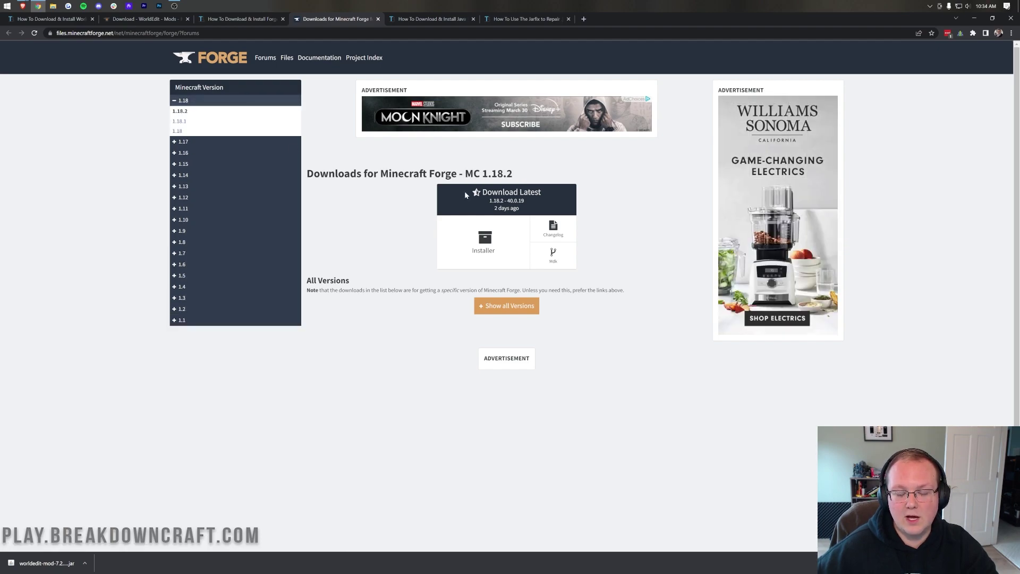
{"action": "left_click", "coordinate": [453, 250]}
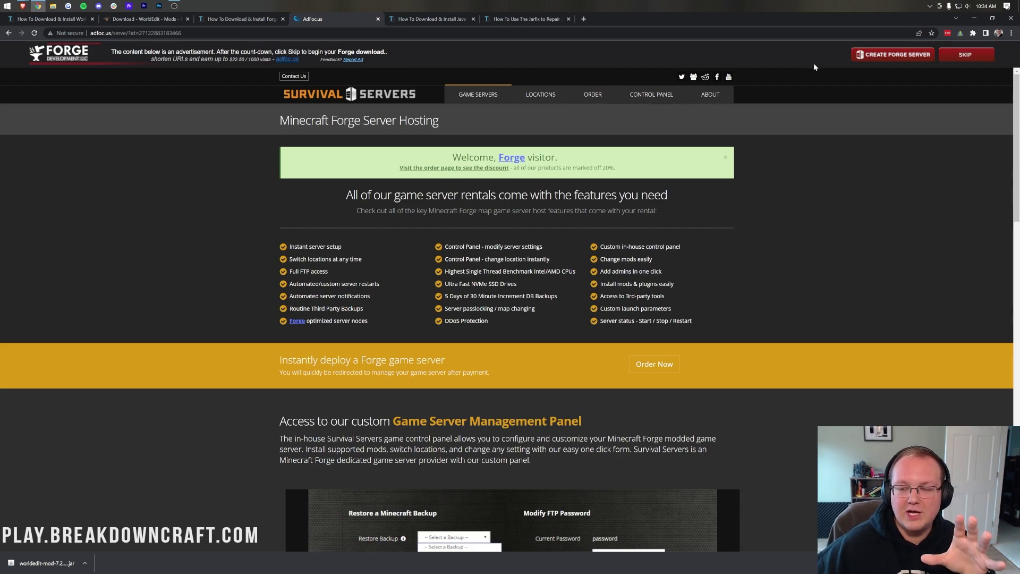
Step: Skip the AdFoc.us ad to download the Forge 1.18.2 installer, then minimize the browser
{"action": "left_click", "coordinate": [964, 56]}
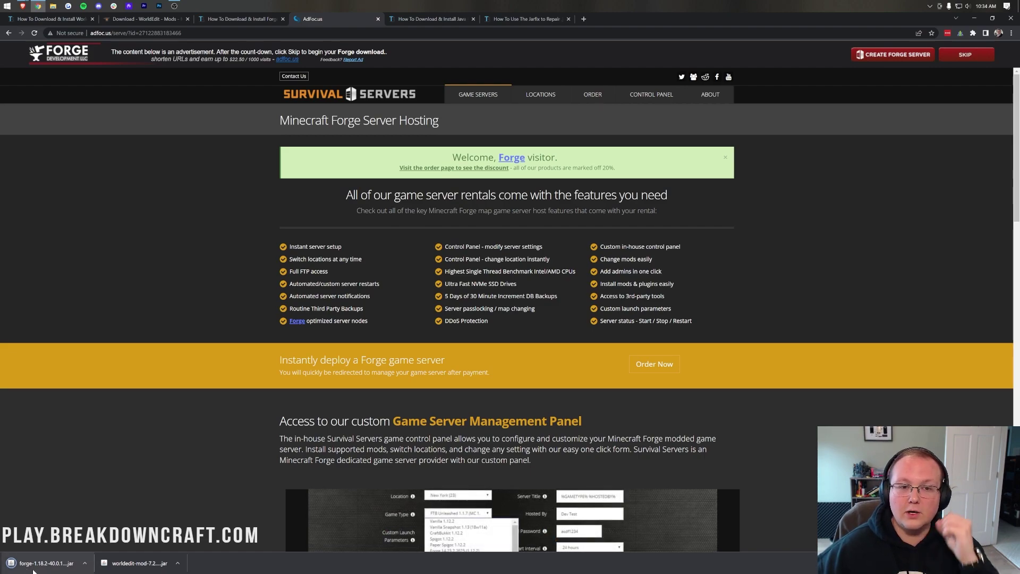
{"action": "left_click", "coordinate": [419, 24]}
{"action": "left_click", "coordinate": [974, 18]}
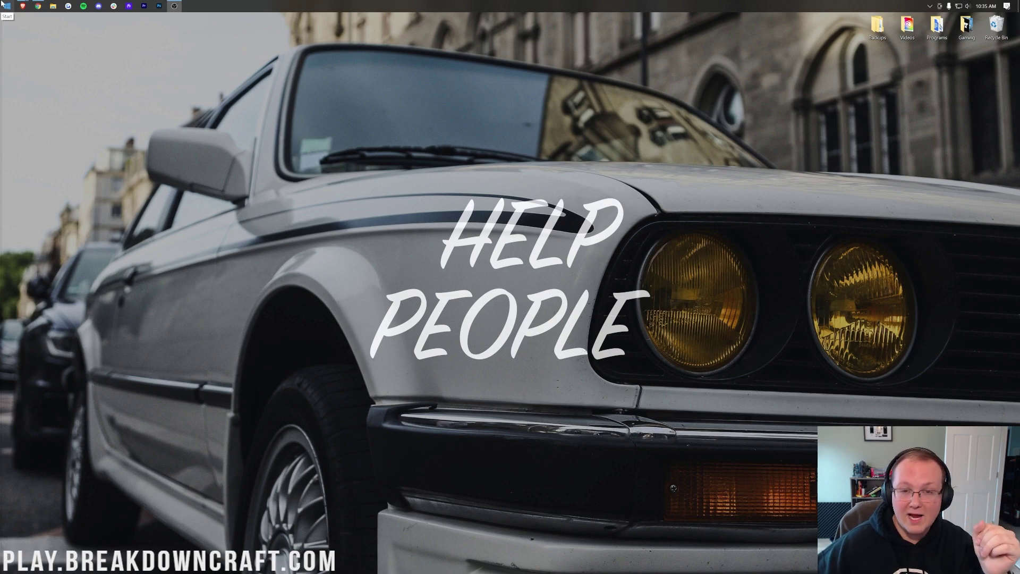
Step: Search 'down' from Start and open the Downloads folder
{"action": "left_click", "coordinate": [6, 5]}
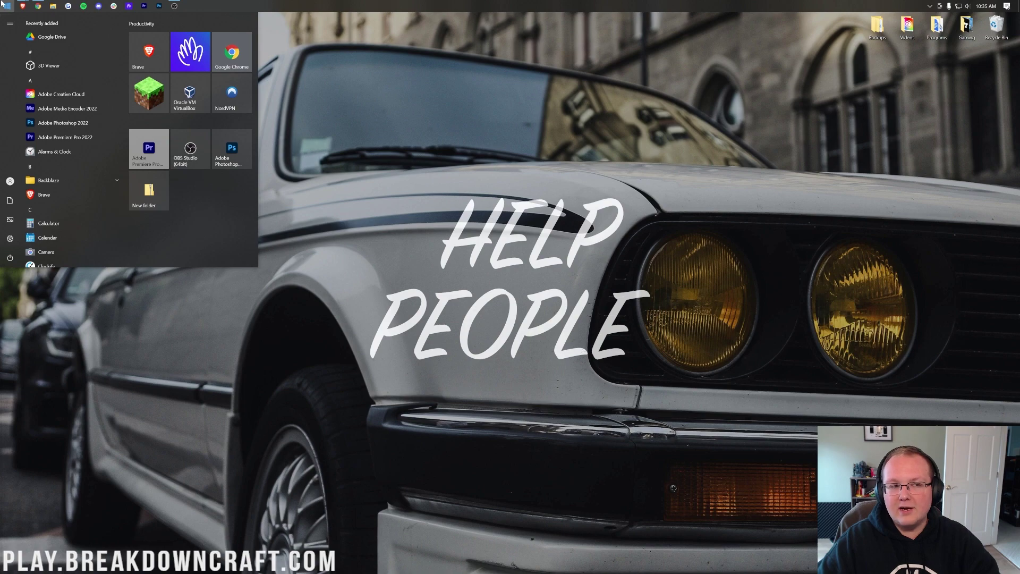
{"action": "type", "text": "down"}
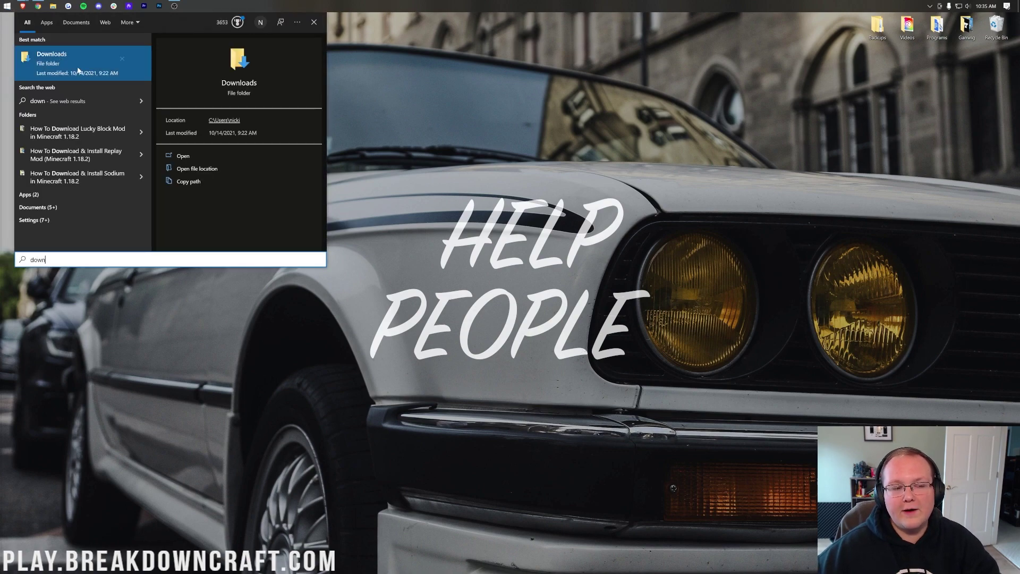
{"action": "left_click", "coordinate": [77, 70]}
Step: Move the Forge installer and WorldEdit jars onto the desktop, then close Downloads
{"action": "left_click", "coordinate": [412, 241]}
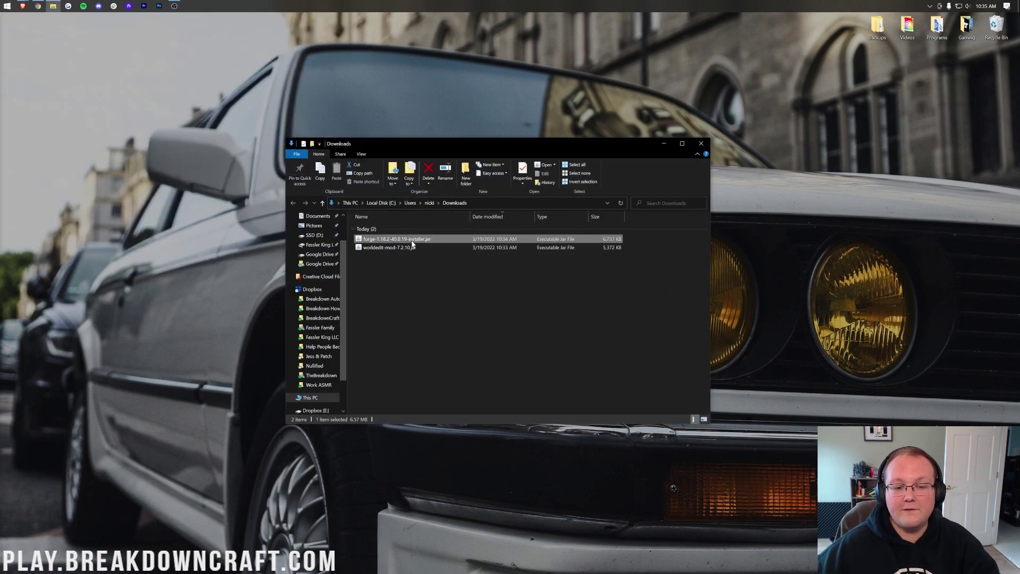
{"action": "left_click", "coordinate": [398, 255]}
{"action": "left_click_drag", "start_coordinate": [399, 255], "coordinate": [372, 236]}
{"action": "left_click_drag", "start_coordinate": [375, 241], "coordinate": [341, 104]}
{"action": "left_click_drag", "start_coordinate": [253, 183], "coordinate": [401, 106]}
{"action": "left_click", "coordinate": [701, 144]}
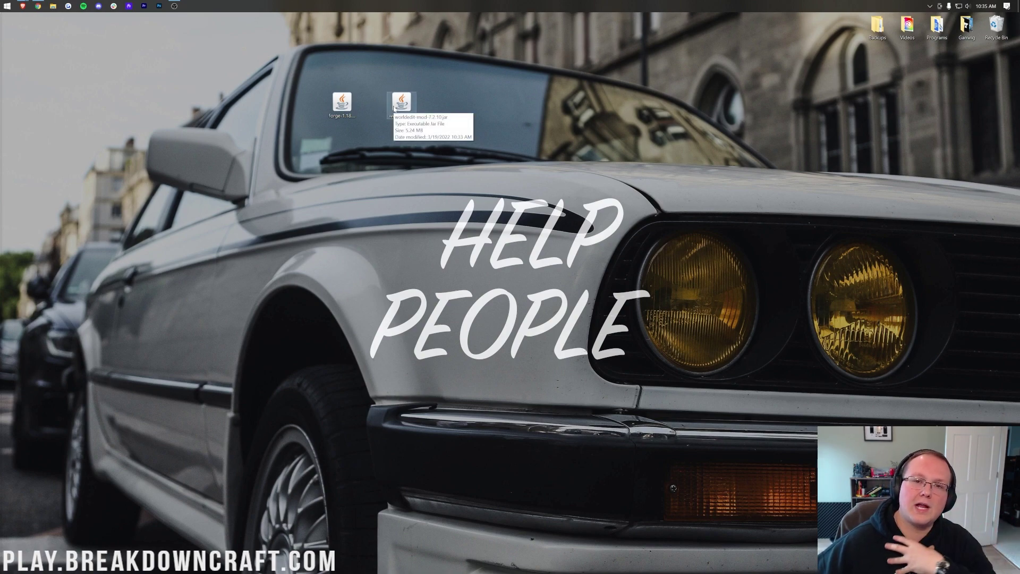
Step: Run the Forge jar with Java(TM) Platform SE binary, close the installer, and return to the browser
{"action": "right_click", "coordinate": [344, 105]}
{"action": "left_click", "coordinate": [368, 159]}
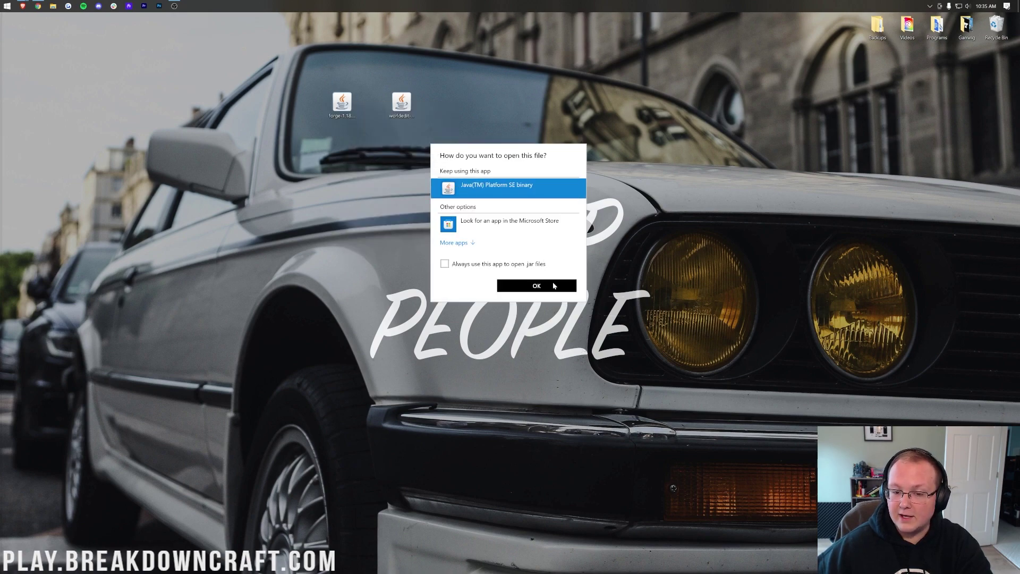
{"action": "left_click", "coordinate": [537, 286]}
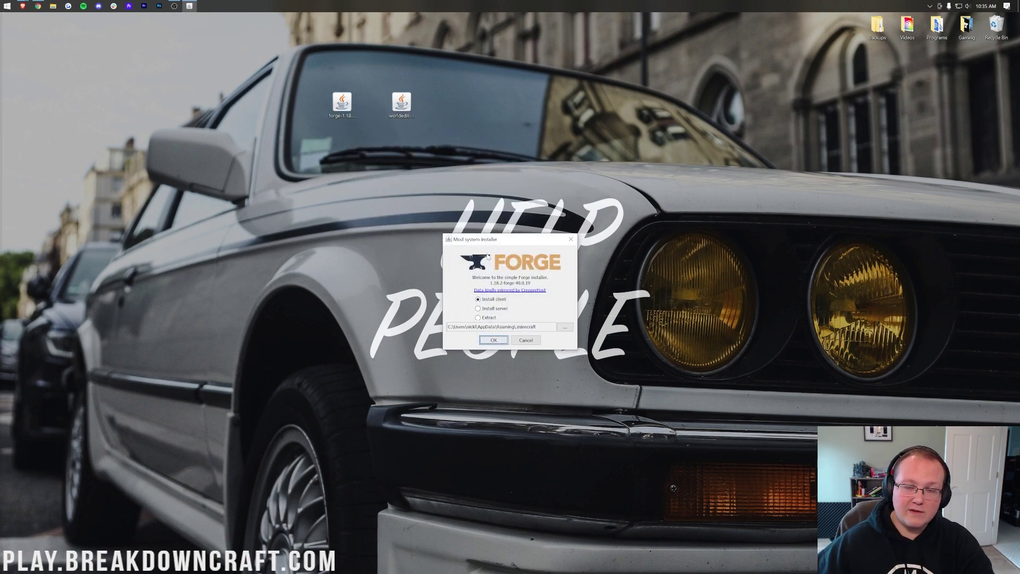
{"action": "left_click", "coordinate": [572, 240]}
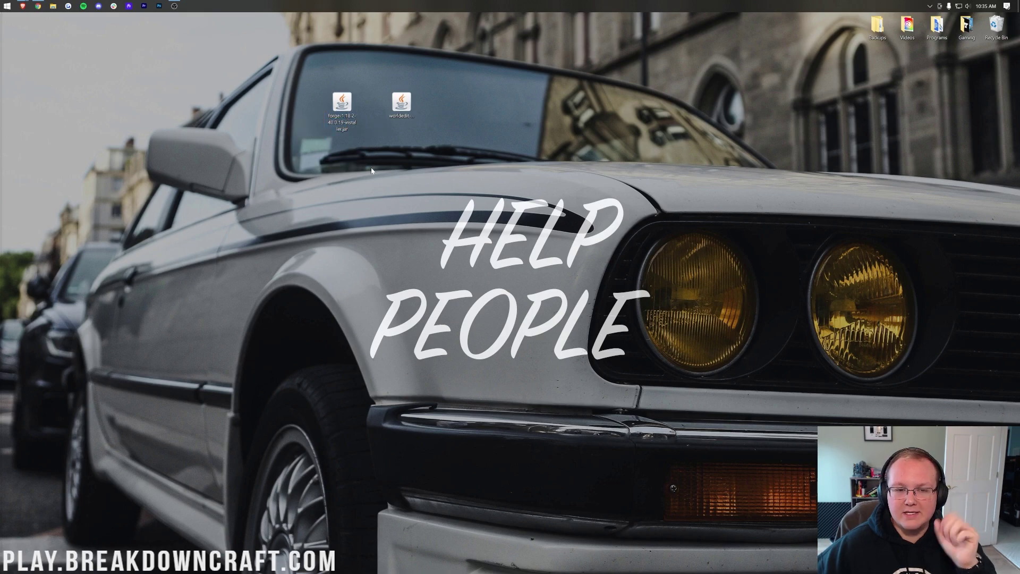
{"action": "key", "text": "alt+Tab"}
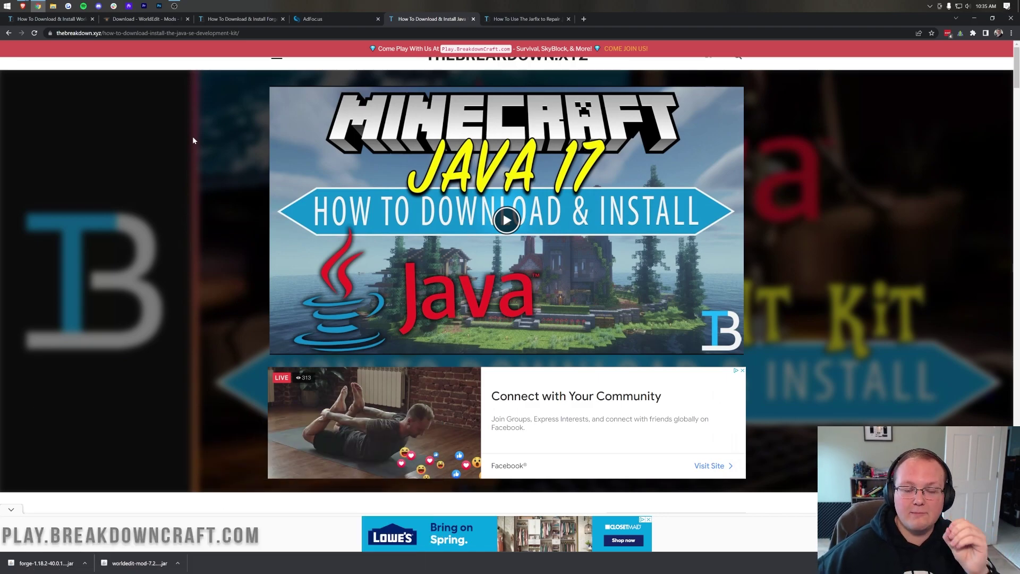
Step: Skim the Java 17 article and the Jarfix guide, then minimize the browser to the desktop
{"action": "scroll", "coordinate": [193, 140], "scroll_direction": "down", "scroll_amount": 20}
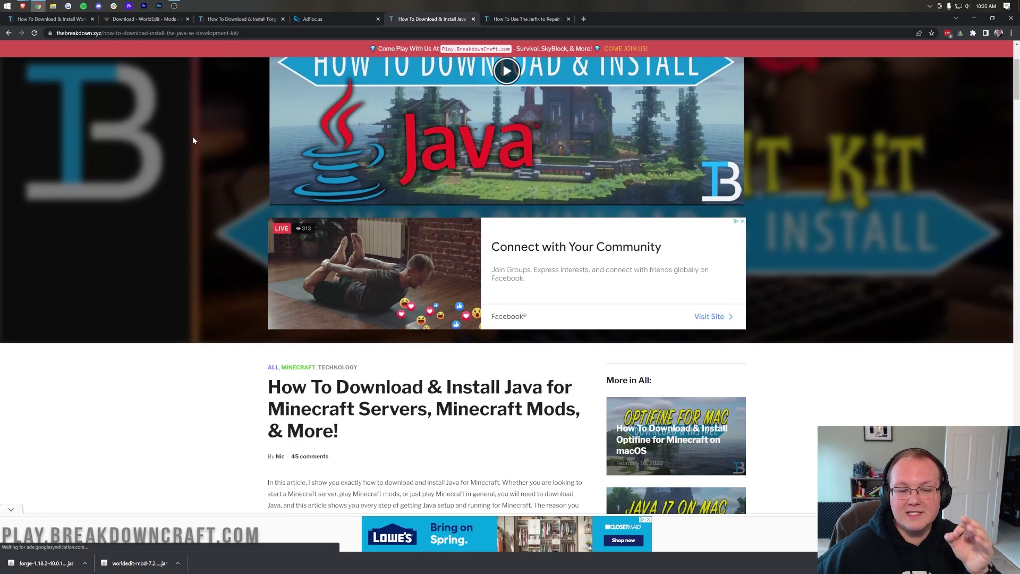
{"action": "scroll", "coordinate": [202, 193], "scroll_direction": "up", "scroll_amount": 20}
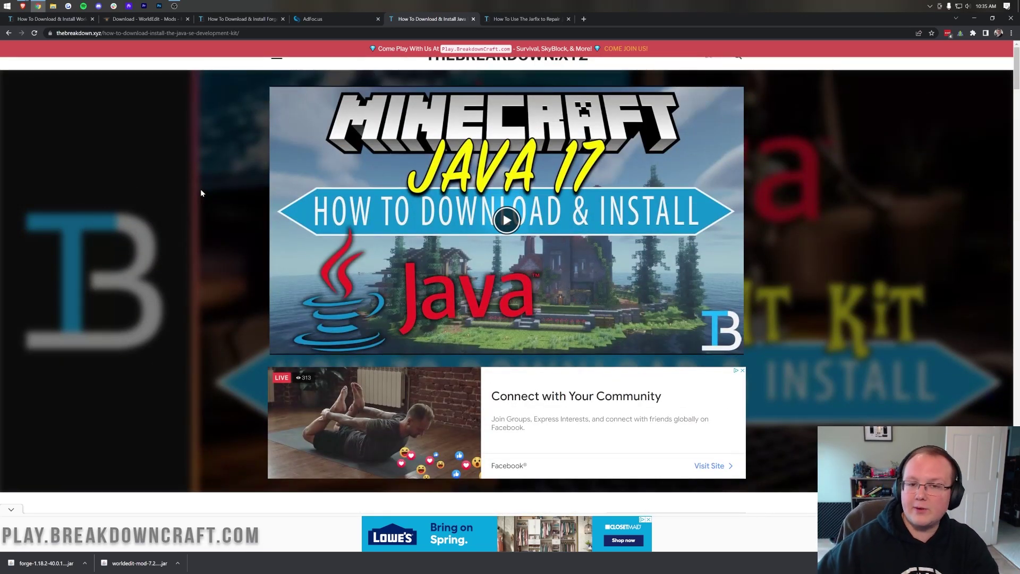
{"action": "left_click", "coordinate": [498, 20]}
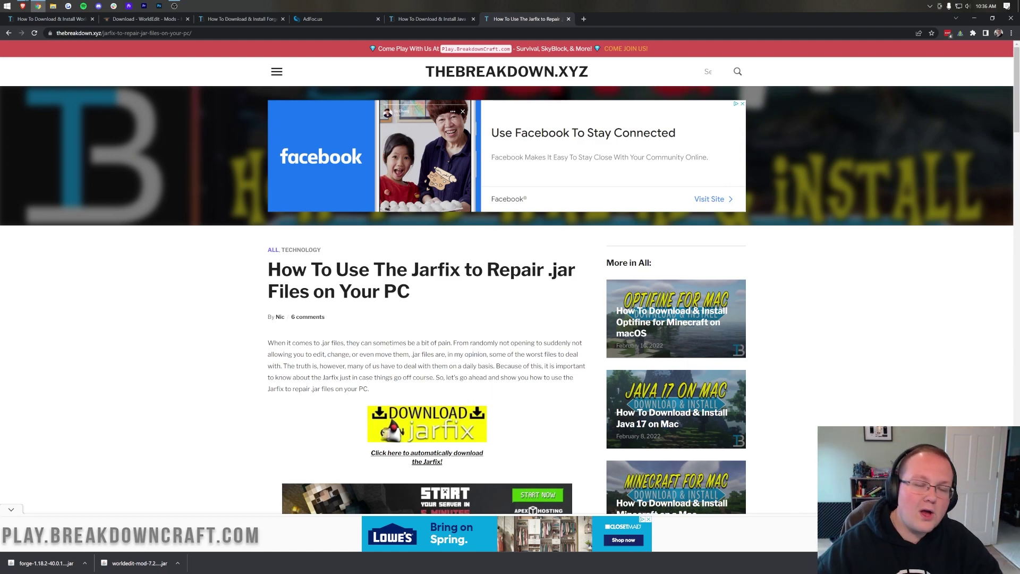
{"action": "left_click", "coordinate": [975, 18]}
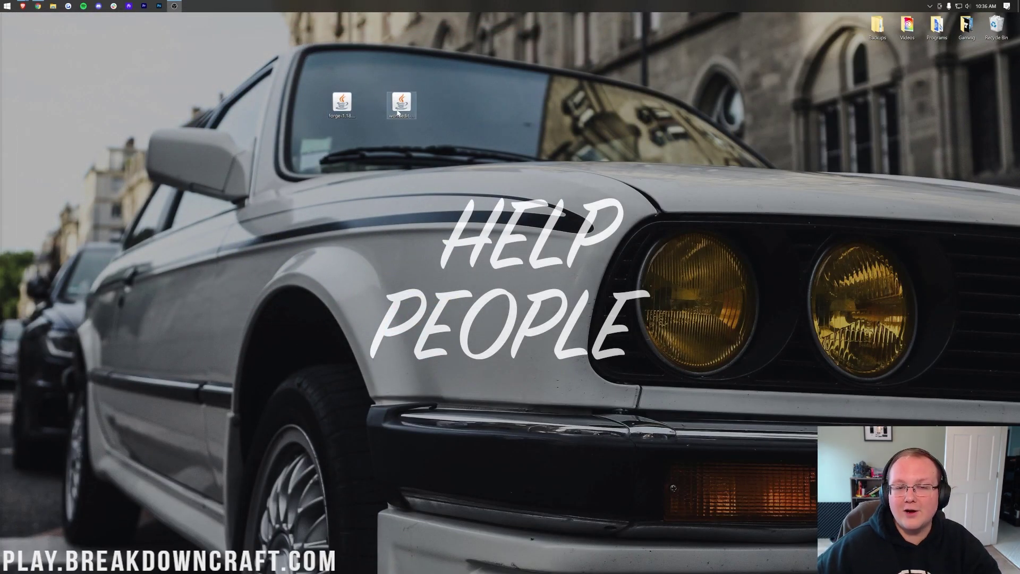
Step: Open the Forge 1.18.2-40.0.19 installer jar with Java and install the client
{"action": "right_click", "coordinate": [345, 100]}
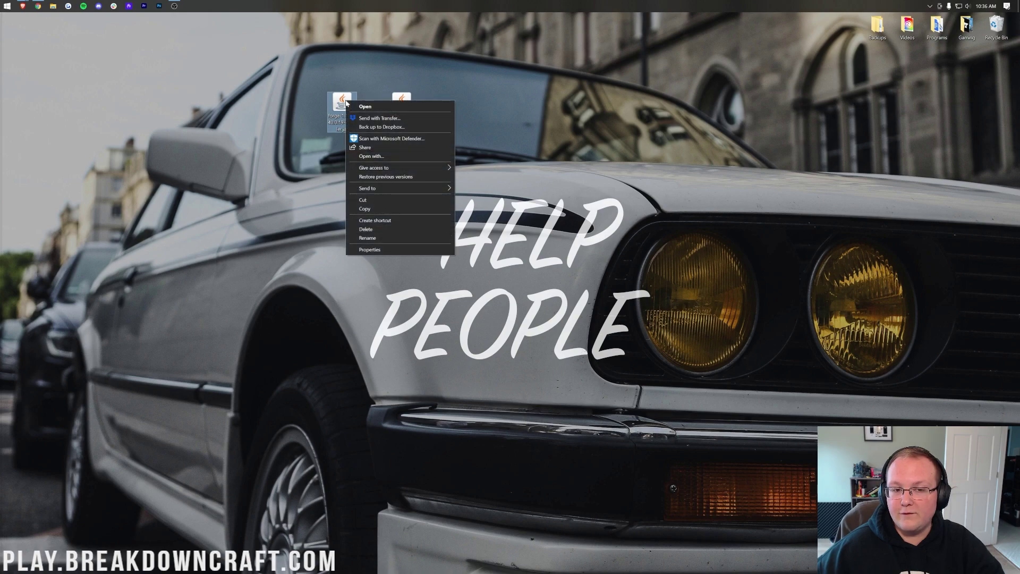
{"action": "left_click", "coordinate": [379, 157]}
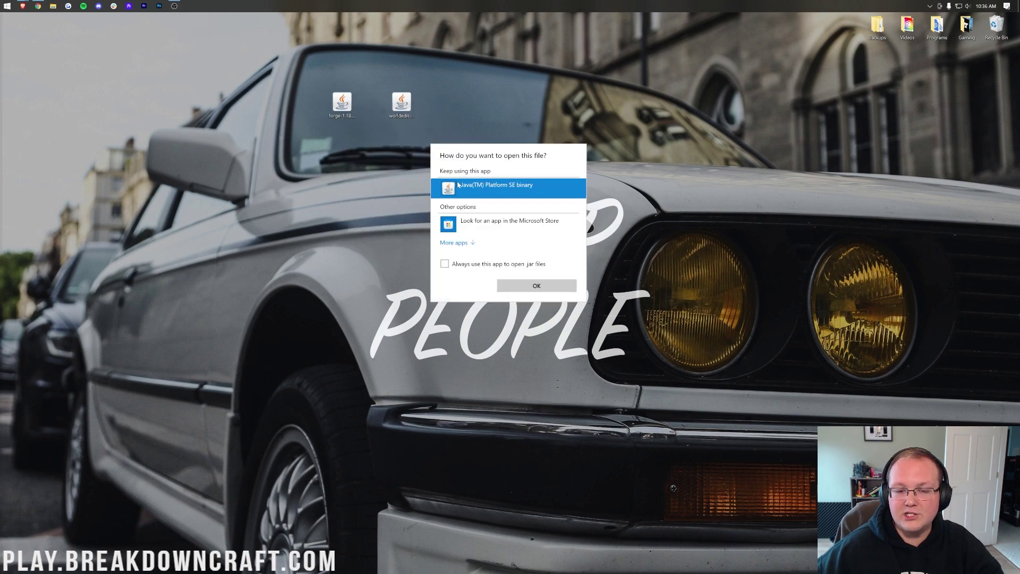
{"action": "left_click", "coordinate": [528, 284]}
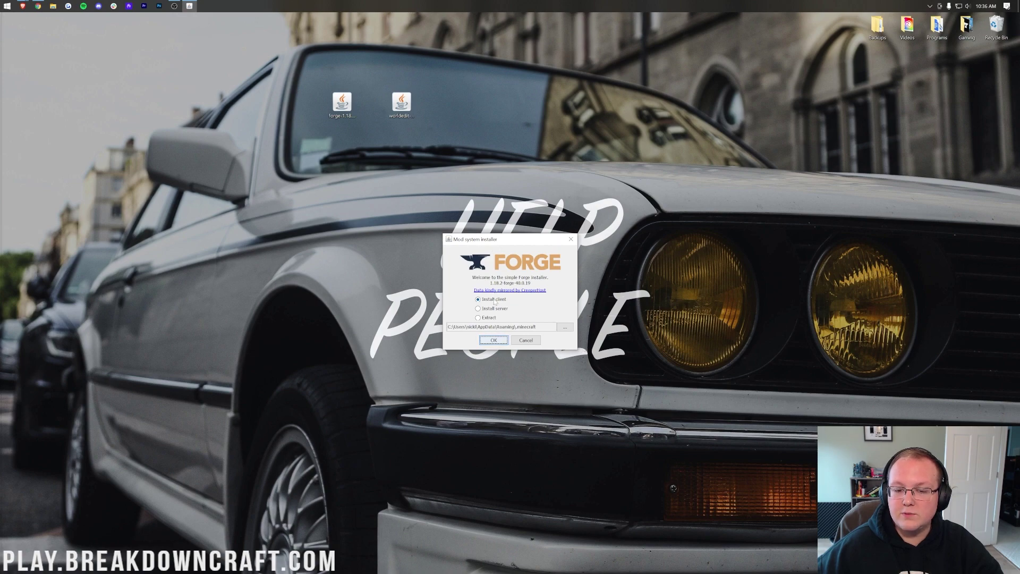
{"action": "left_click", "coordinate": [494, 340]}
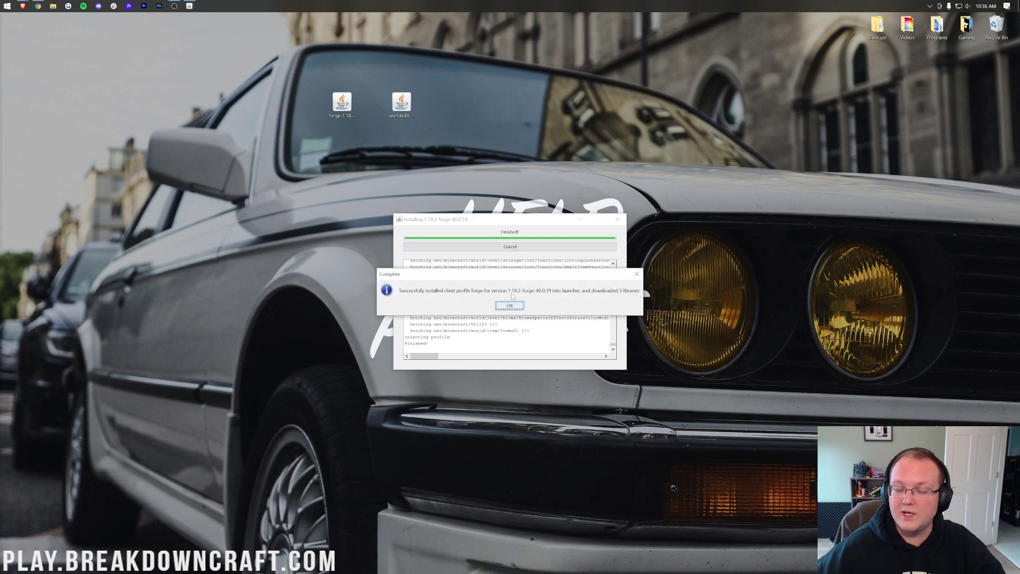
Step: Dismiss the installation-complete message and drag the installer jar off the desktop
{"action": "left_click", "coordinate": [510, 306]}
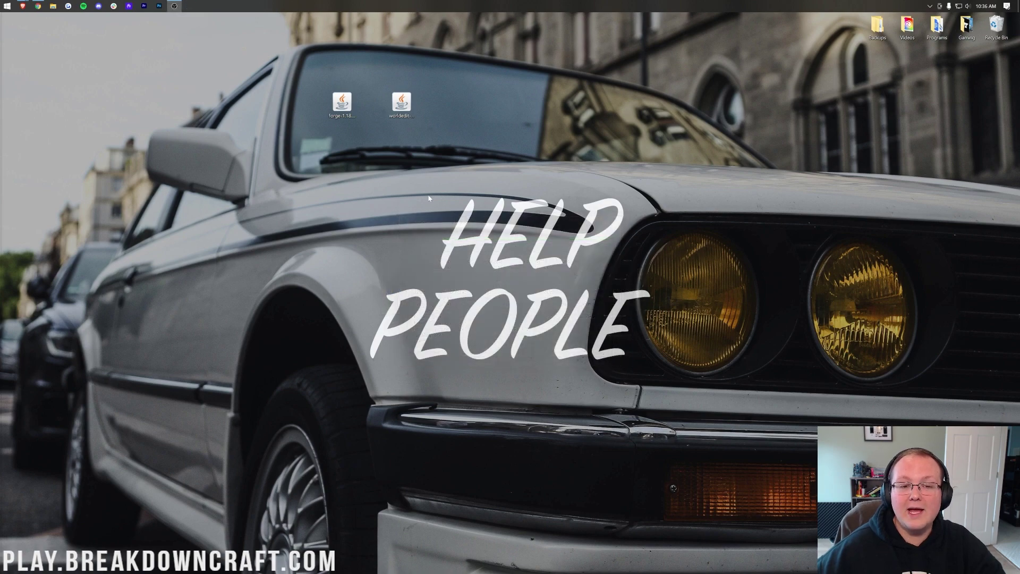
{"action": "left_click_drag", "start_coordinate": [351, 104], "coordinate": [996, 23]}
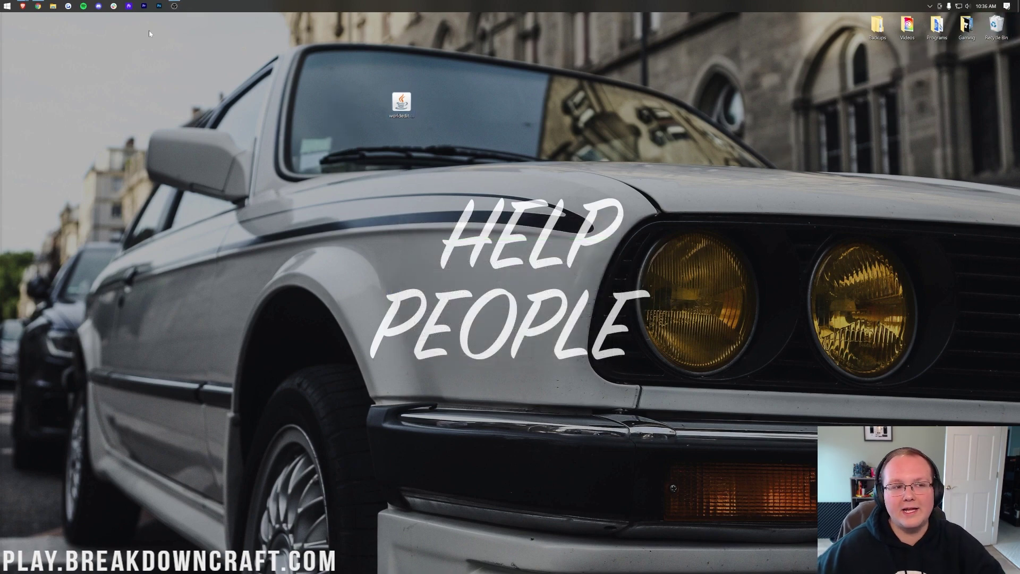
{"action": "left_click", "coordinate": [6, 6]}
Step: Start the Minecraft Launcher and try the forge profile, cancelling the modded-installation warning
{"action": "left_click", "coordinate": [144, 91]}
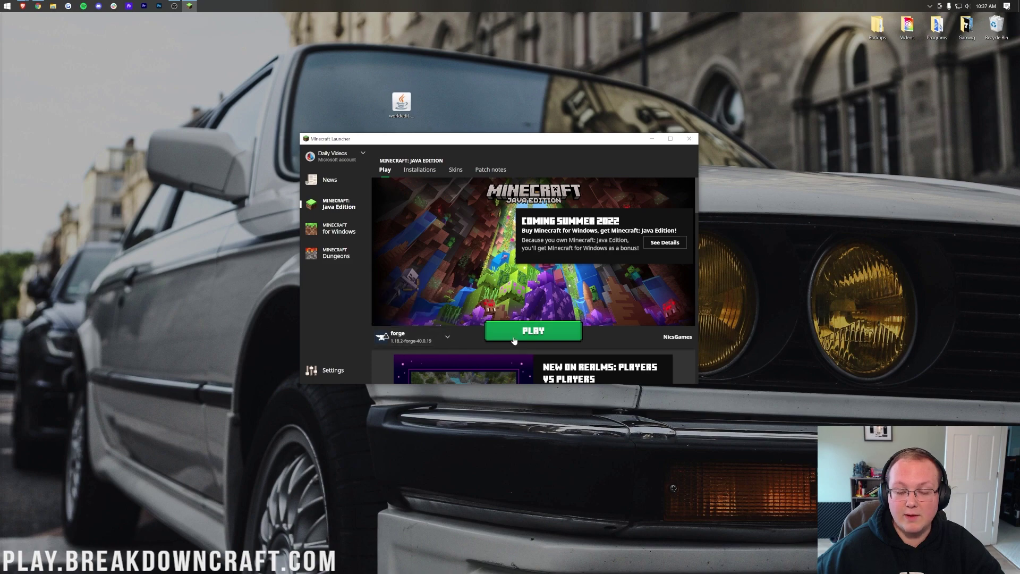
{"action": "left_click", "coordinate": [533, 330]}
{"action": "left_click", "coordinate": [552, 305]}
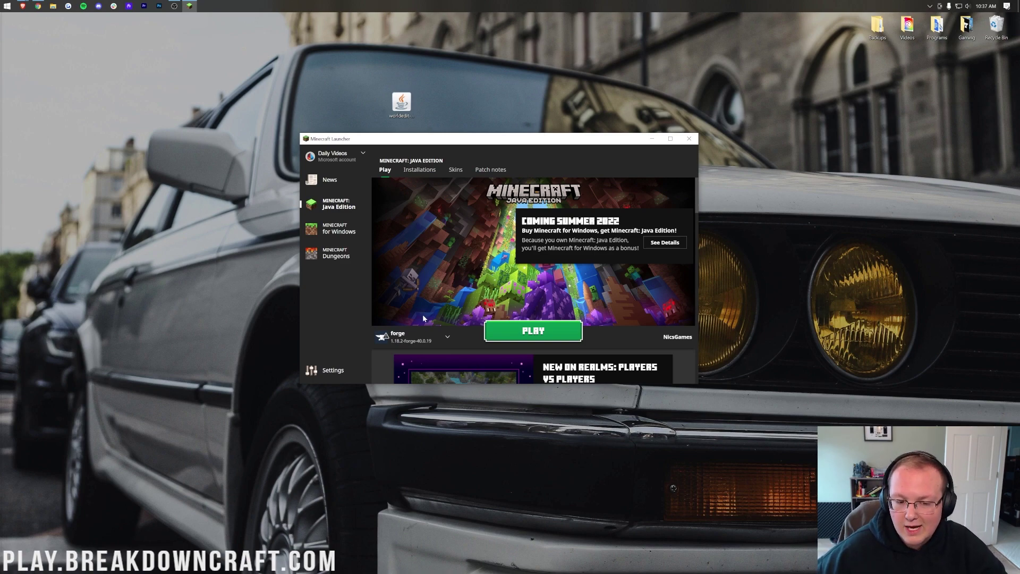
Step: View the Installations list with modded installations shown, backing out of the forge launch warning
{"action": "left_click", "coordinate": [414, 176]}
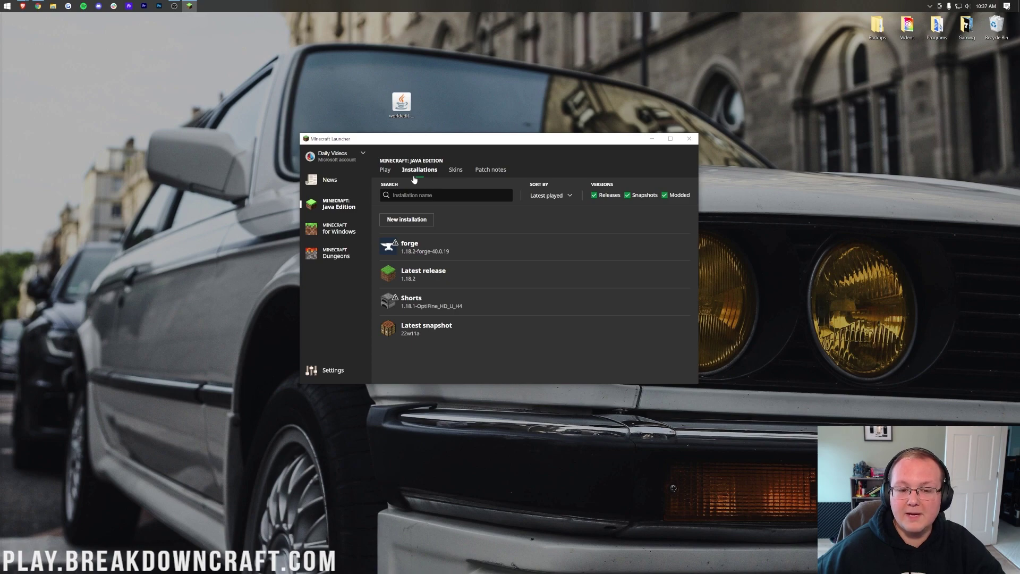
{"action": "left_click", "coordinate": [680, 196]}
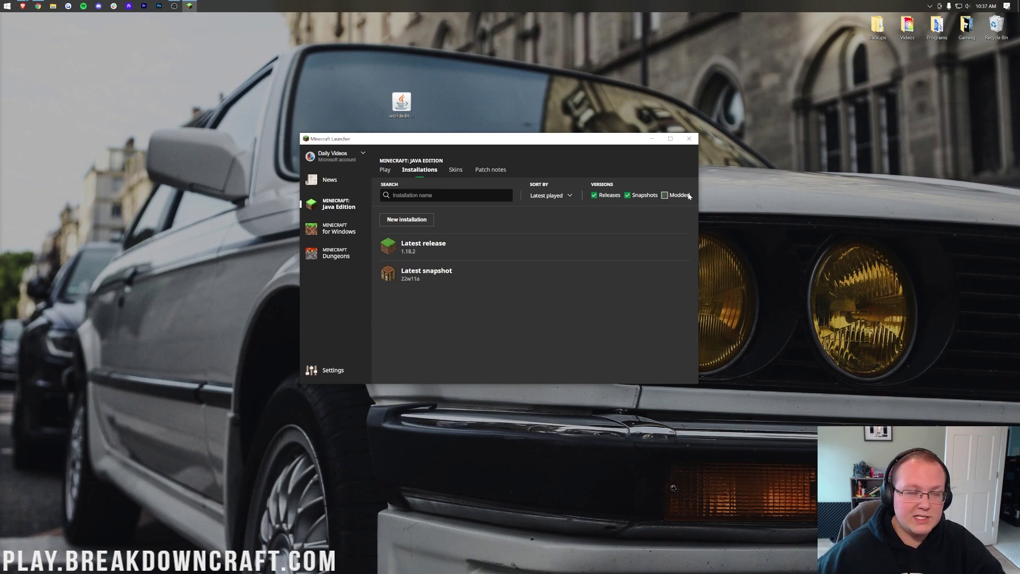
{"action": "left_click", "coordinate": [688, 195]}
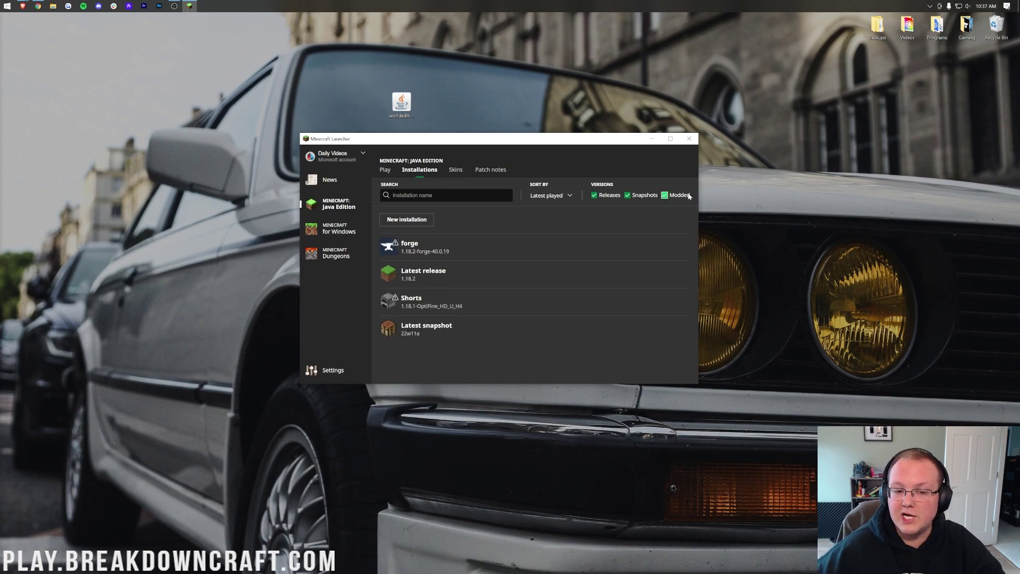
{"action": "left_click", "coordinate": [649, 257]}
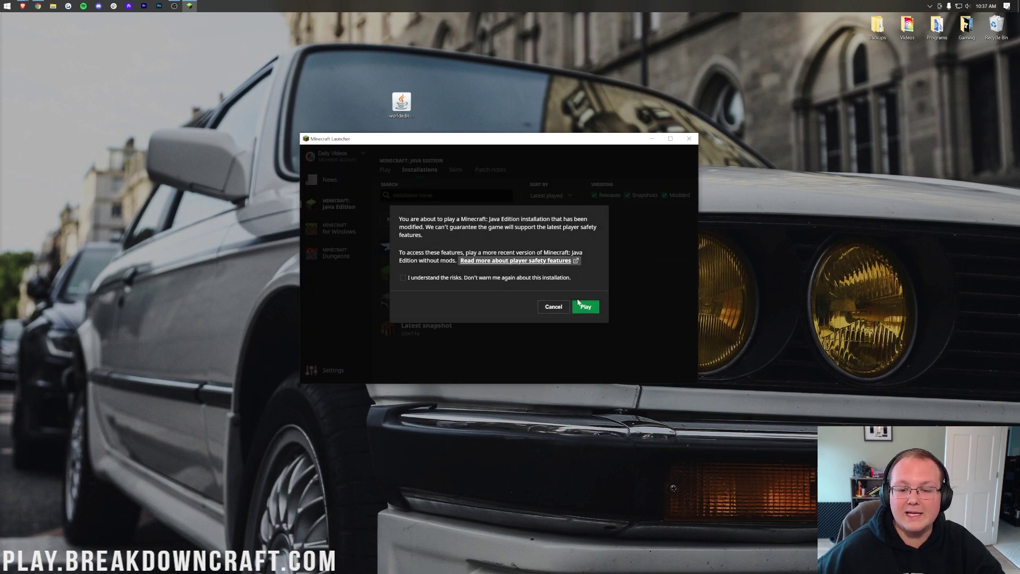
{"action": "left_click", "coordinate": [555, 307]}
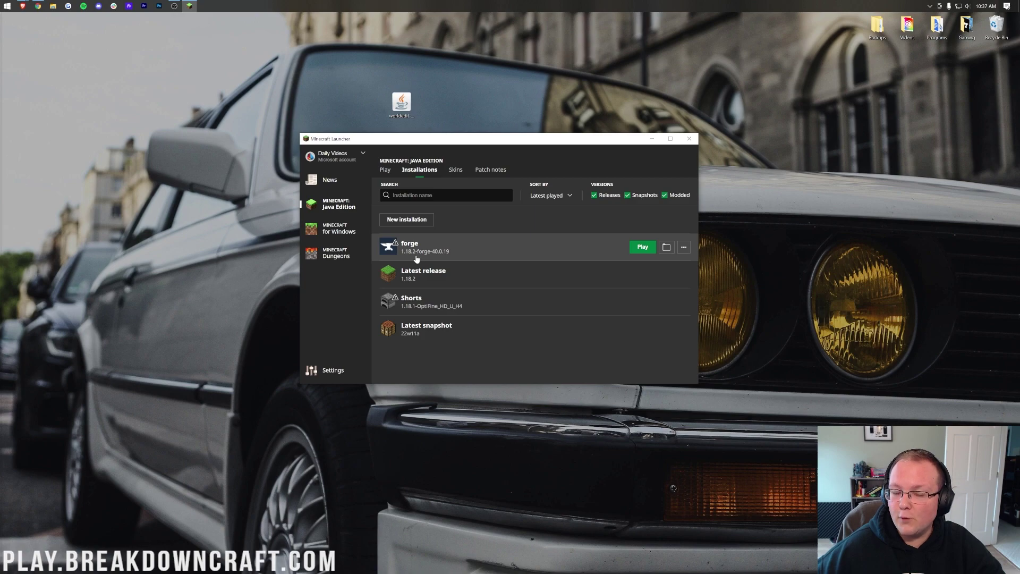
Step: Create a new installation 'Play.BreakdownCraft.com' on version 1.18.2-forge-40.0.19 with 1920×1080 resolution
{"action": "left_click", "coordinate": [410, 223]}
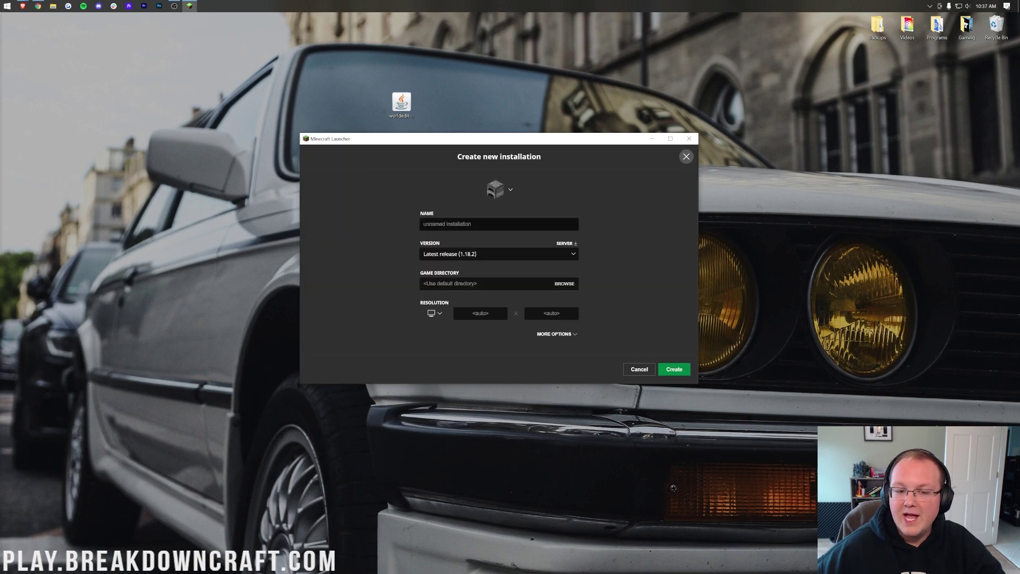
{"action": "type", "text": "Pl"}
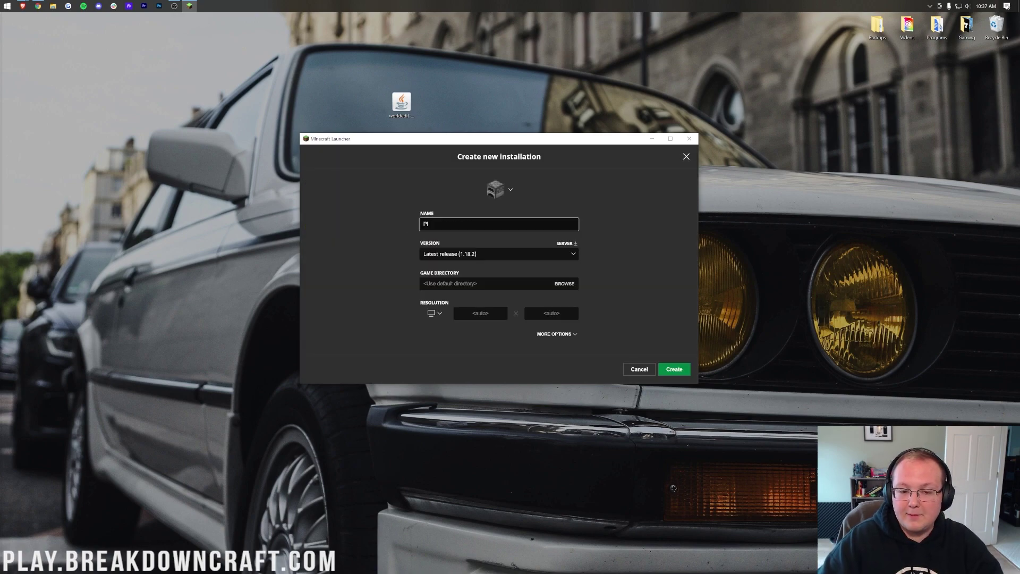
{"action": "type", "text": "ay.BreakdownCra"}
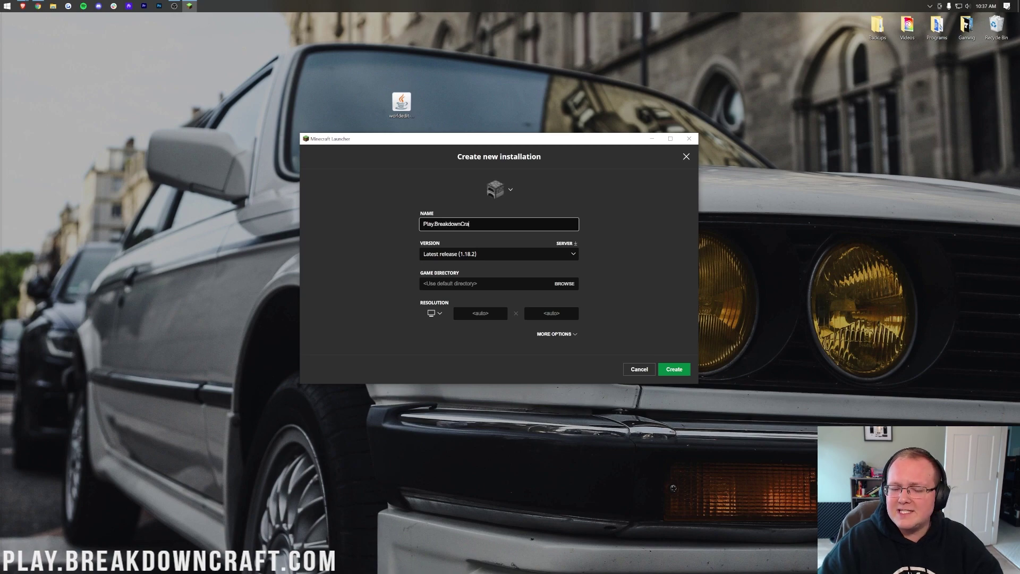
{"action": "type", "text": "ft.com"}
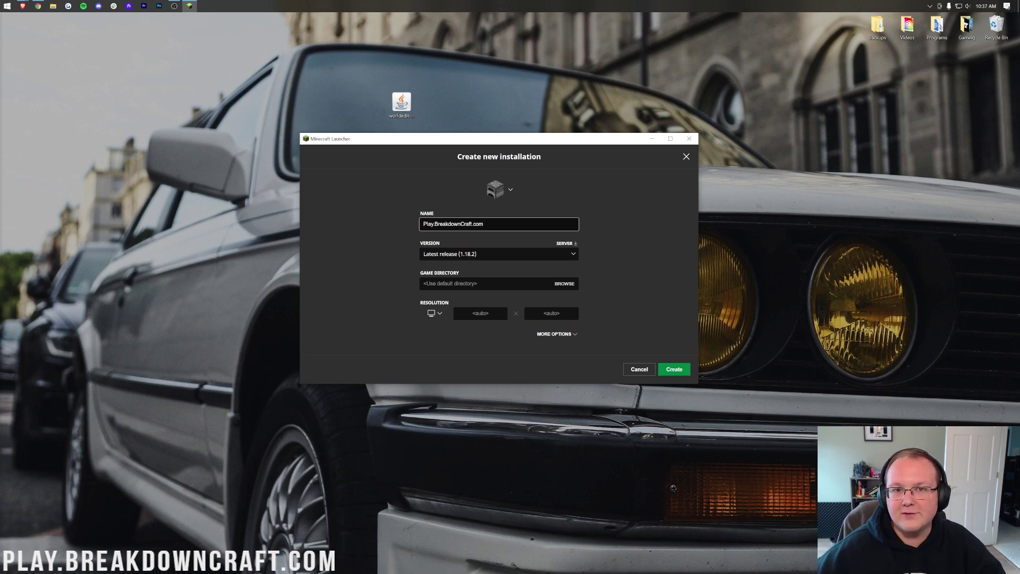
{"action": "left_click", "coordinate": [474, 254]}
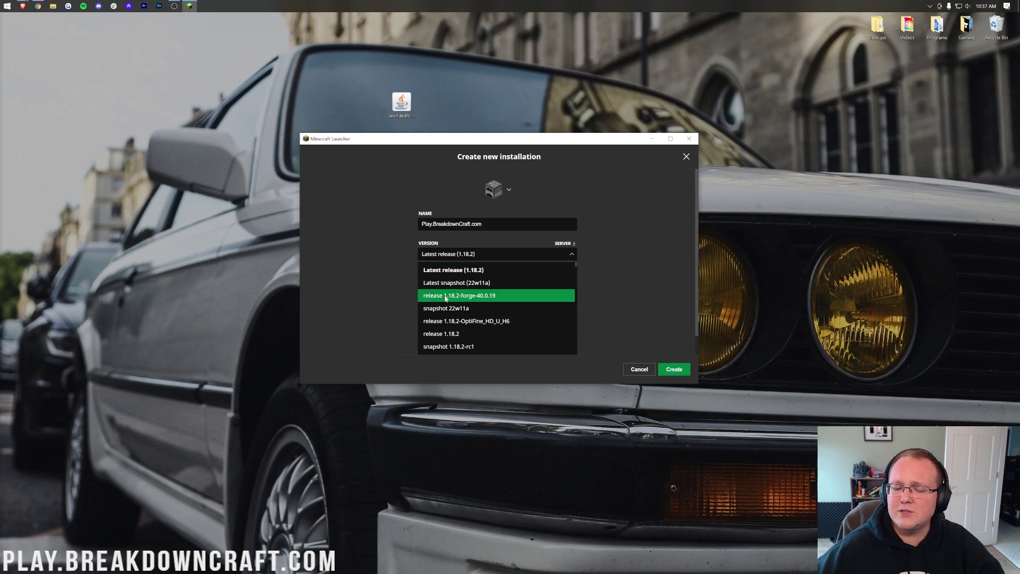
{"action": "left_click", "coordinate": [493, 301]}
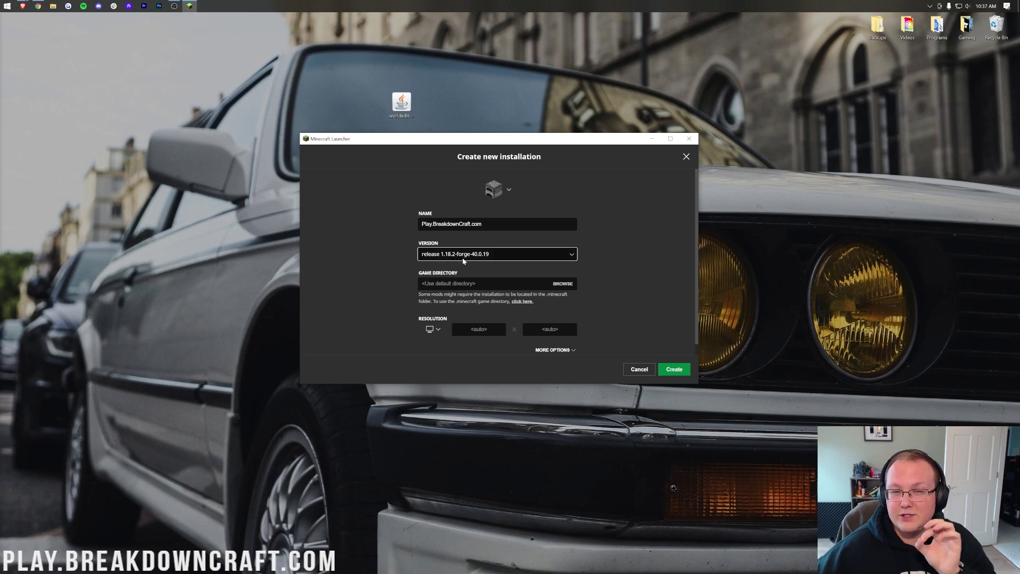
{"action": "left_click", "coordinate": [433, 329]}
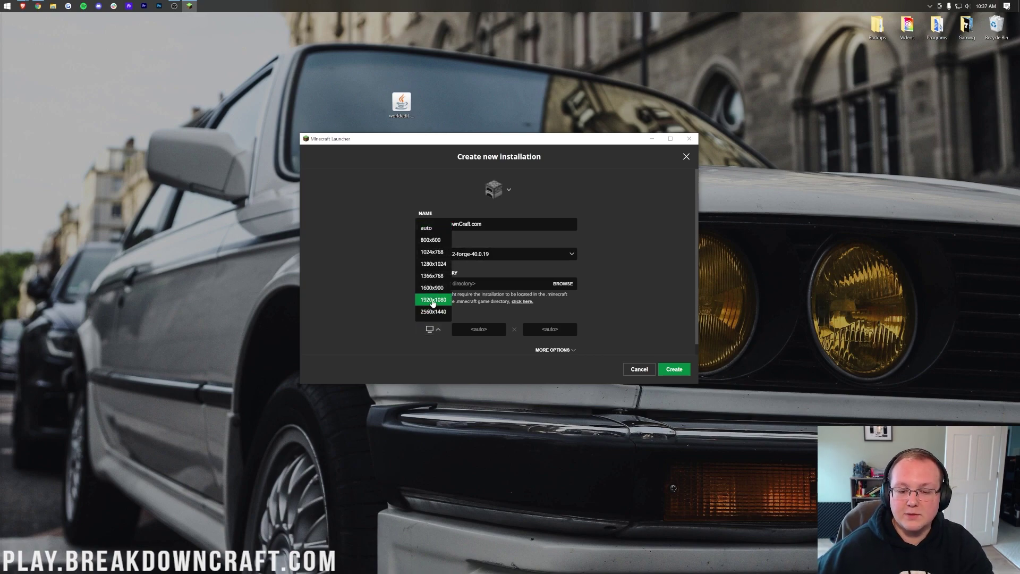
{"action": "left_click", "coordinate": [432, 296]}
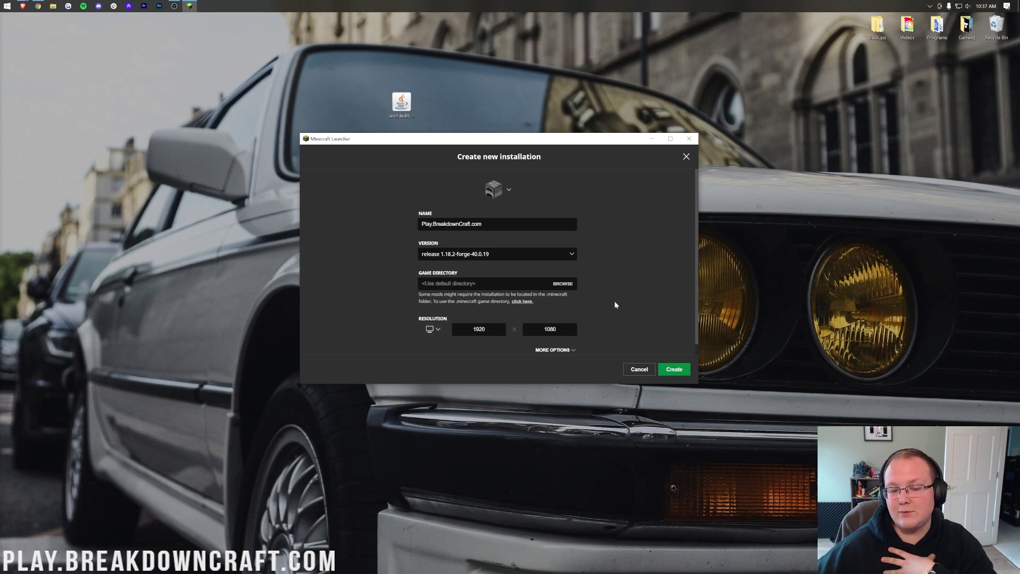
{"action": "left_click", "coordinate": [674, 368]}
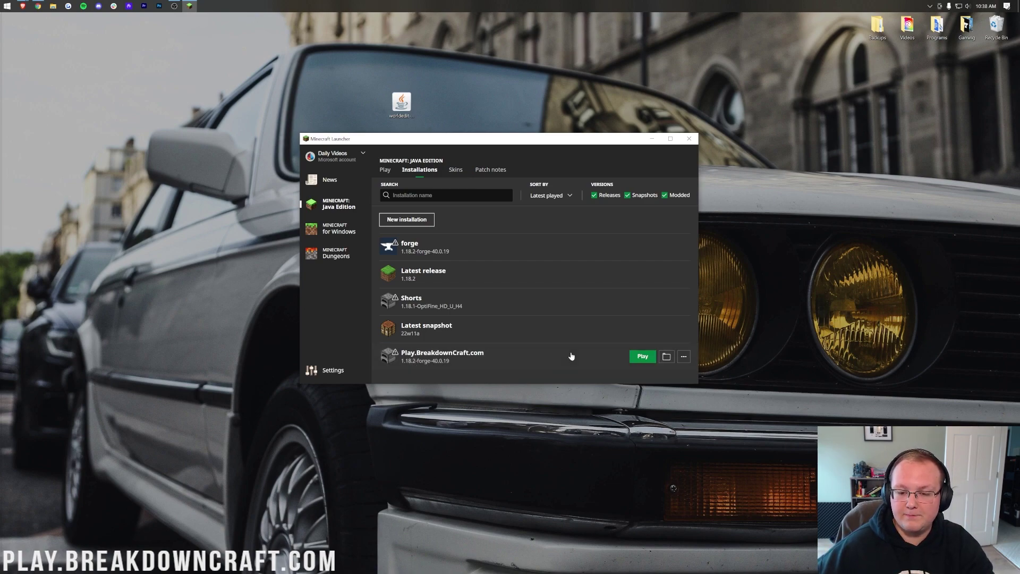
Step: Play the Play.BreakdownCraft.com installation and confirm the modified-installation warning
{"action": "left_click", "coordinate": [641, 355]}
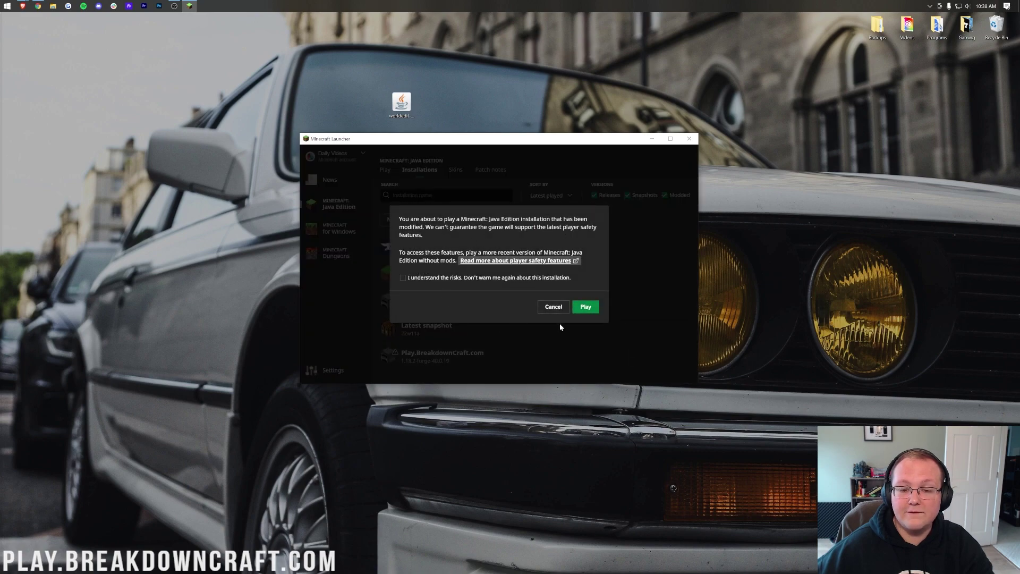
{"action": "left_click", "coordinate": [589, 307]}
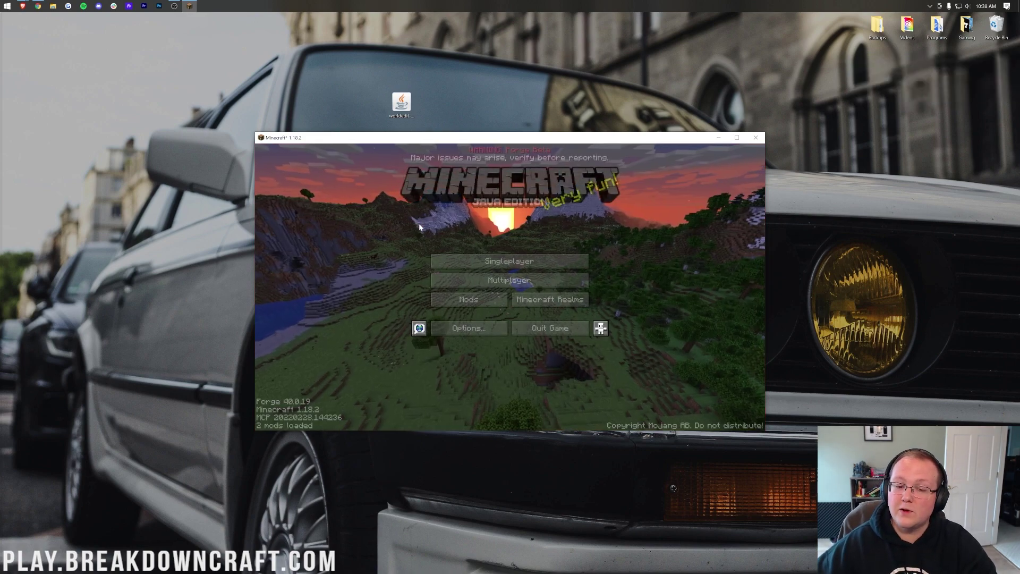
Step: Open the mods folder from the Mods screen and move worldedit-mod-7.2.10.jar into it
{"action": "left_click", "coordinate": [465, 300]}
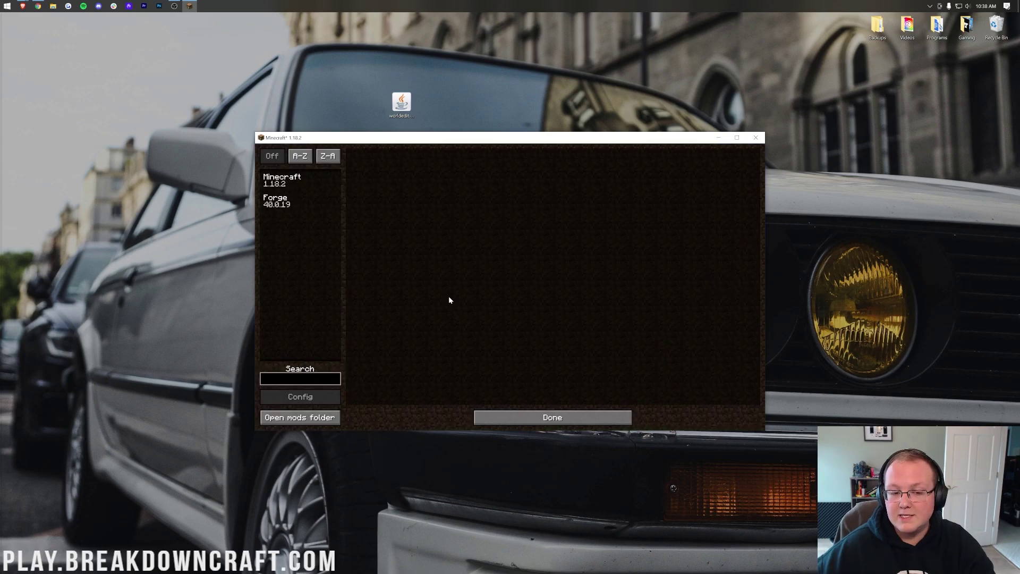
{"action": "left_click", "coordinate": [293, 420]}
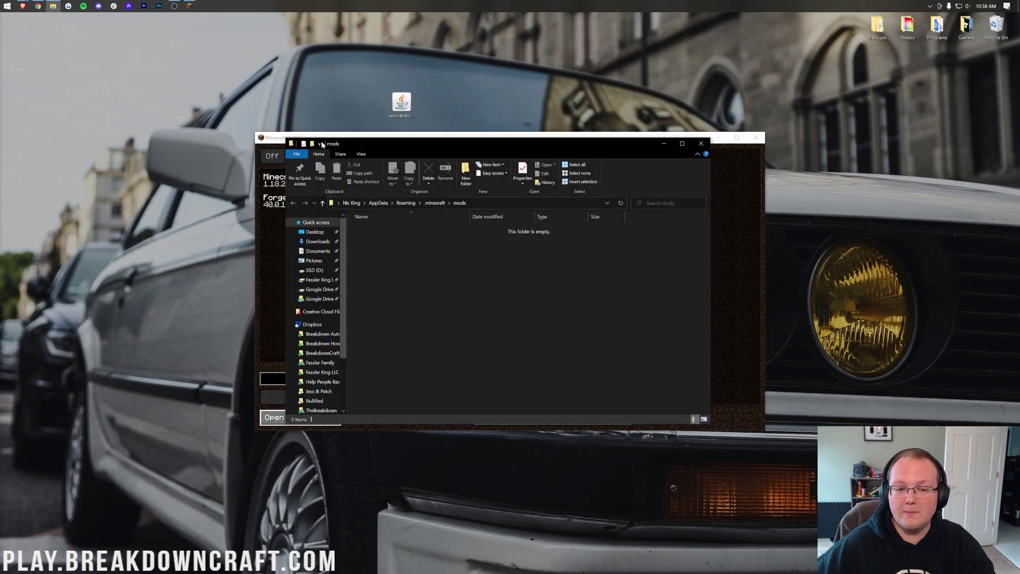
{"action": "left_click_drag", "start_coordinate": [401, 102], "coordinate": [416, 244]}
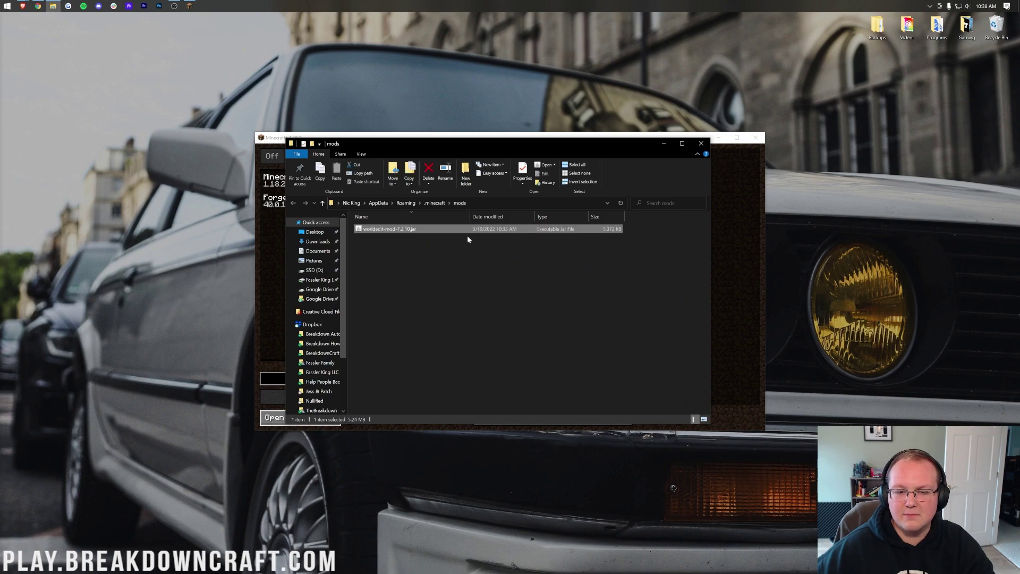
{"action": "left_click", "coordinate": [702, 143]}
Step: Return to the Minecraft main menu and quit the game
{"action": "left_click", "coordinate": [481, 419]}
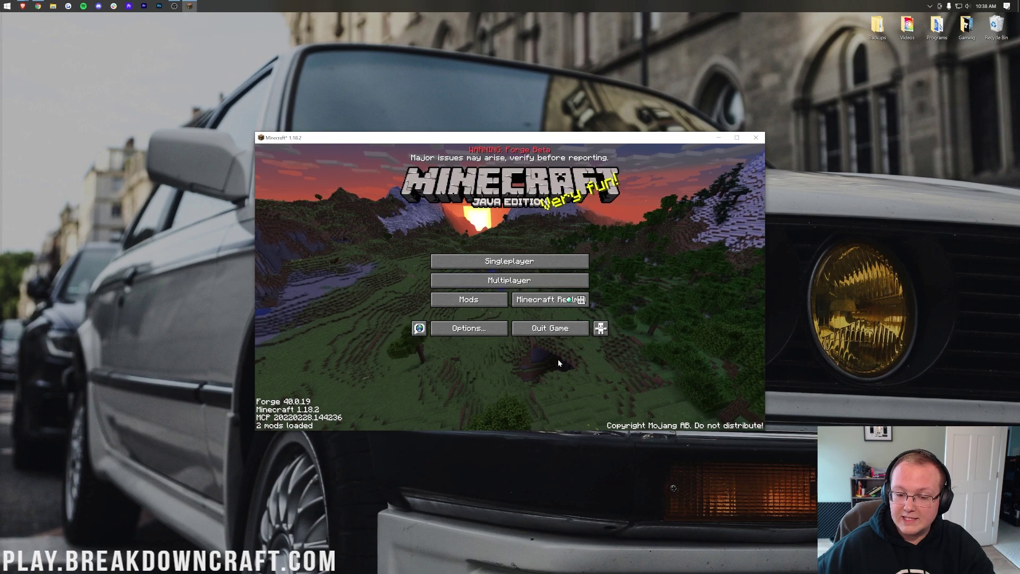
{"action": "left_click", "coordinate": [559, 330]}
{"action": "left_click", "coordinate": [2, 4]}
Step: Relaunch the Play.BreakdownCraft.com installation, accepting the modified-installation warning
{"action": "left_click", "coordinate": [2, 4]}
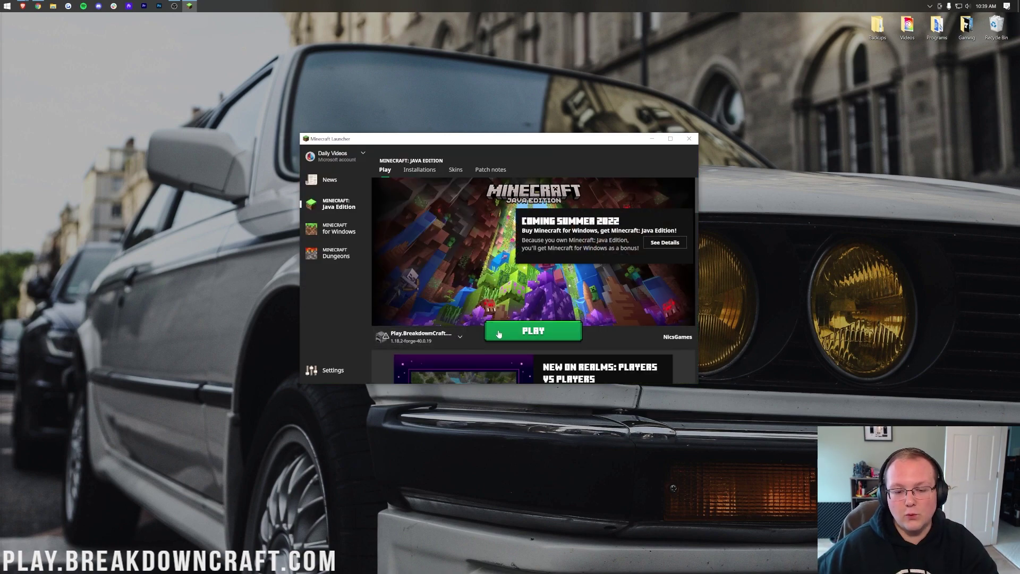
{"action": "left_click", "coordinate": [544, 331]}
{"action": "left_click", "coordinate": [584, 306]}
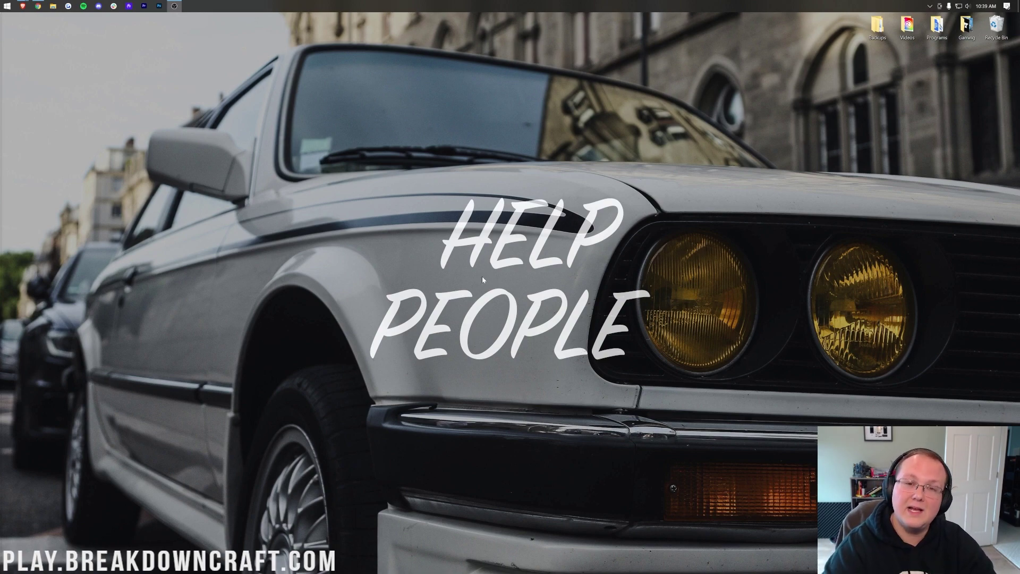
Step: Check WorldEdit 7.2.10+1742f98 in the Mods list, then leave it
{"action": "left_click", "coordinate": [477, 301]}
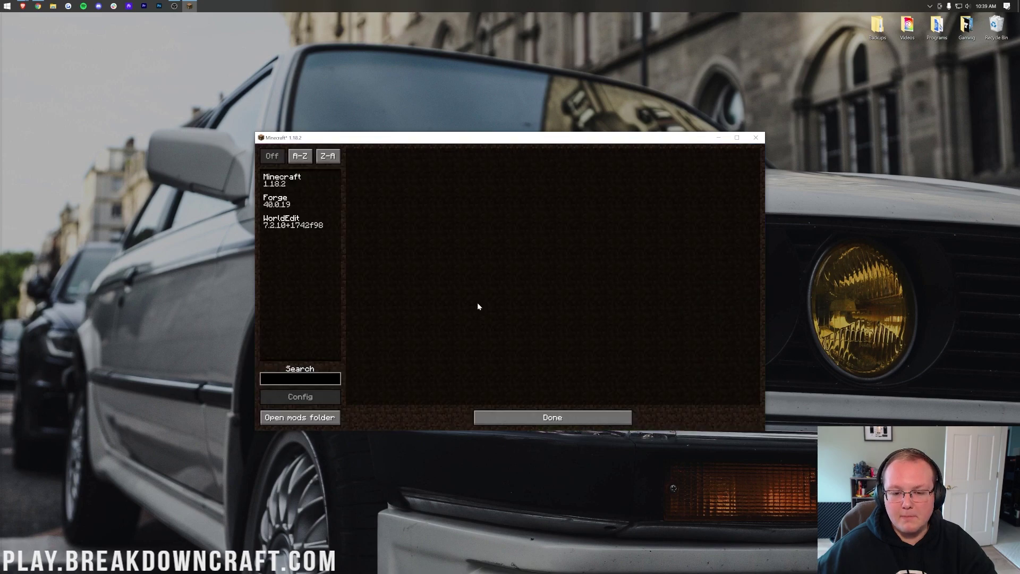
{"action": "left_click", "coordinate": [290, 226]}
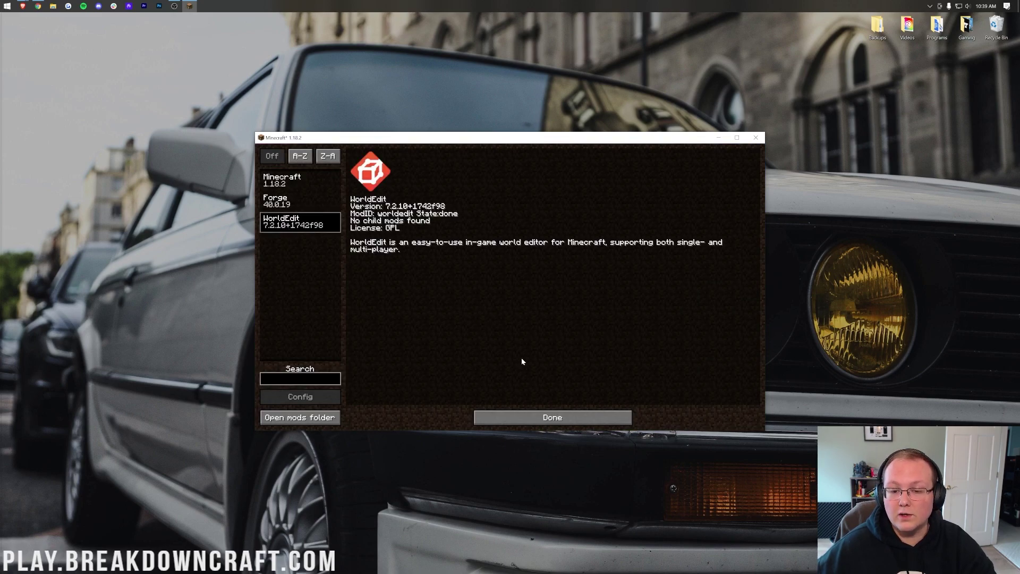
{"action": "left_click", "coordinate": [563, 413]}
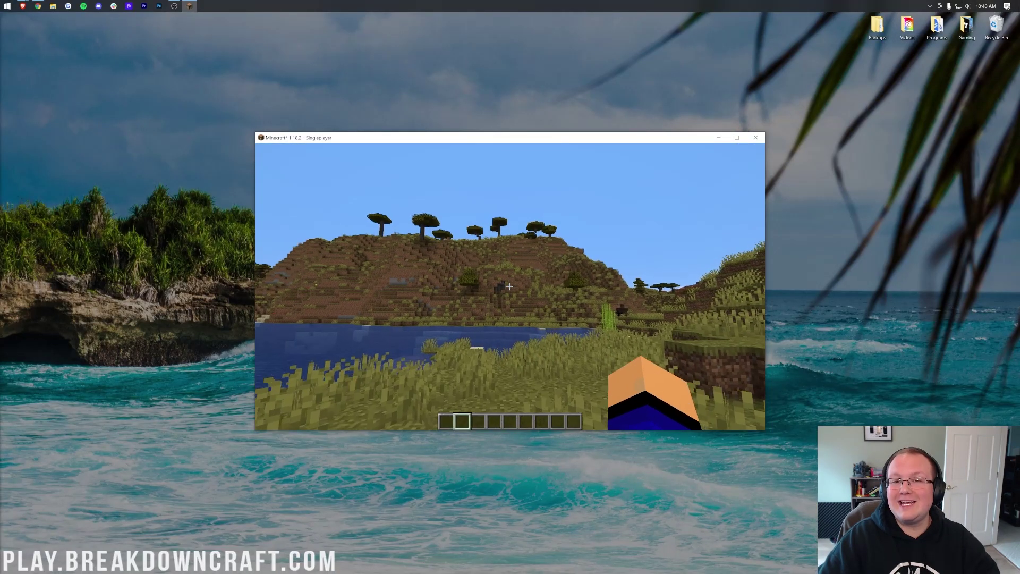
{"action": "key", "text": "slash"}
Step: Get the //wand wooden axe and mark both corners of the selection
{"action": "key", "text": "Return"}
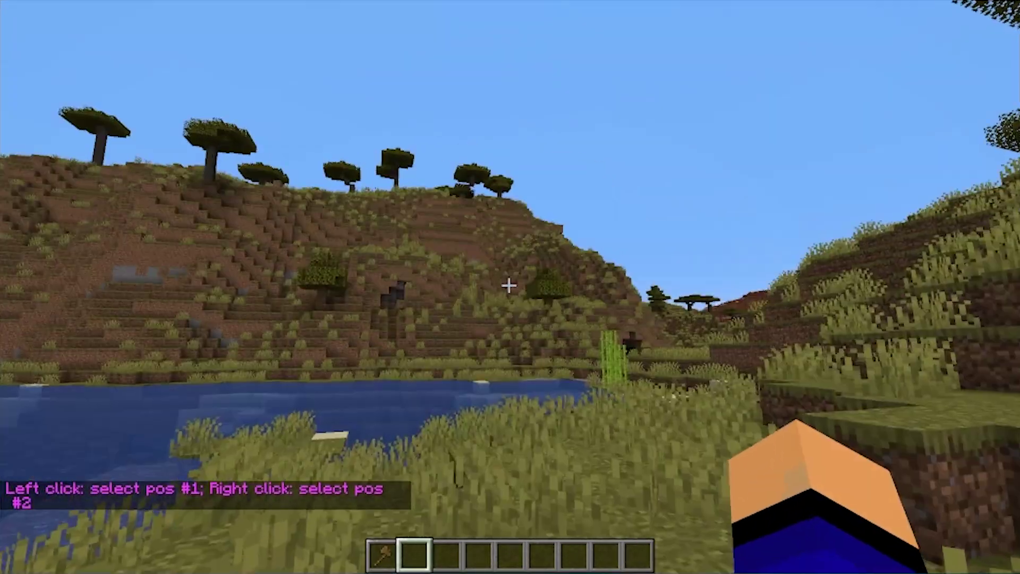
{"action": "key", "text": "1"}
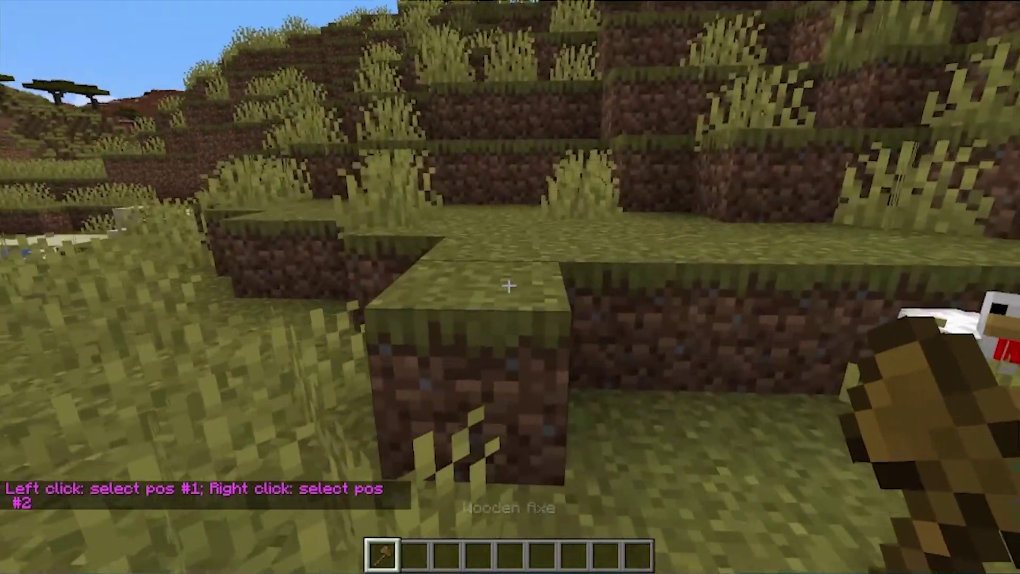
{"action": "left_click", "coordinate": [509, 286]}
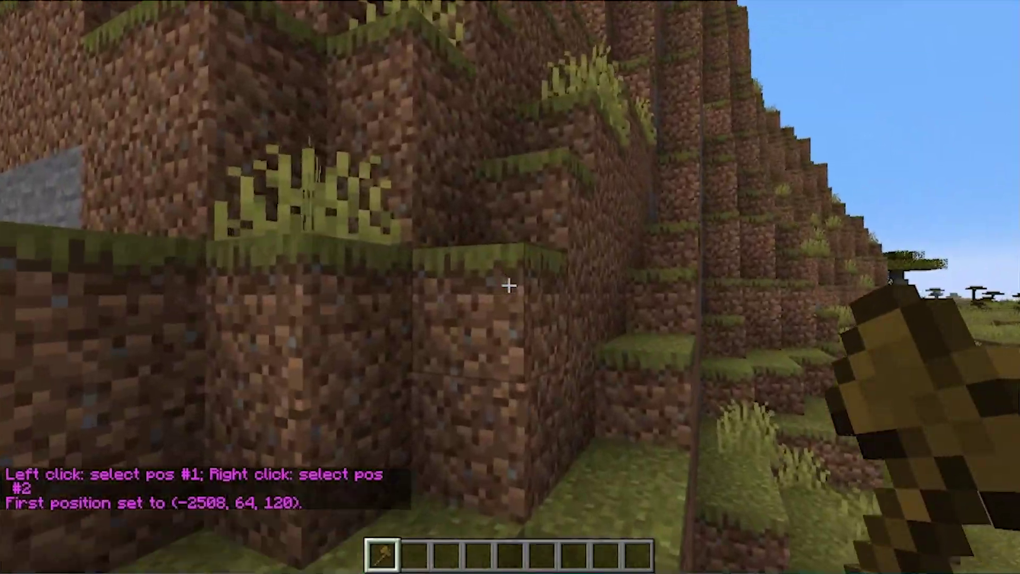
{"action": "right_click", "coordinate": [509, 286]}
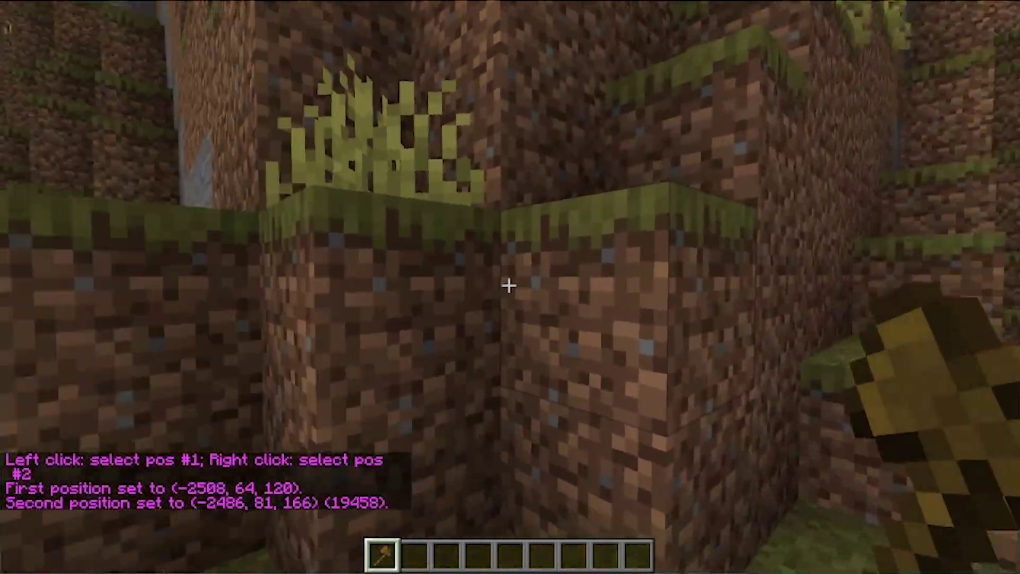
Step: Run //replace grass_block diamond_block, turning 1070 grass blocks into diamond blocks
{"action": "key", "text": "slash"}
{"action": "type", "text": "/replace"}
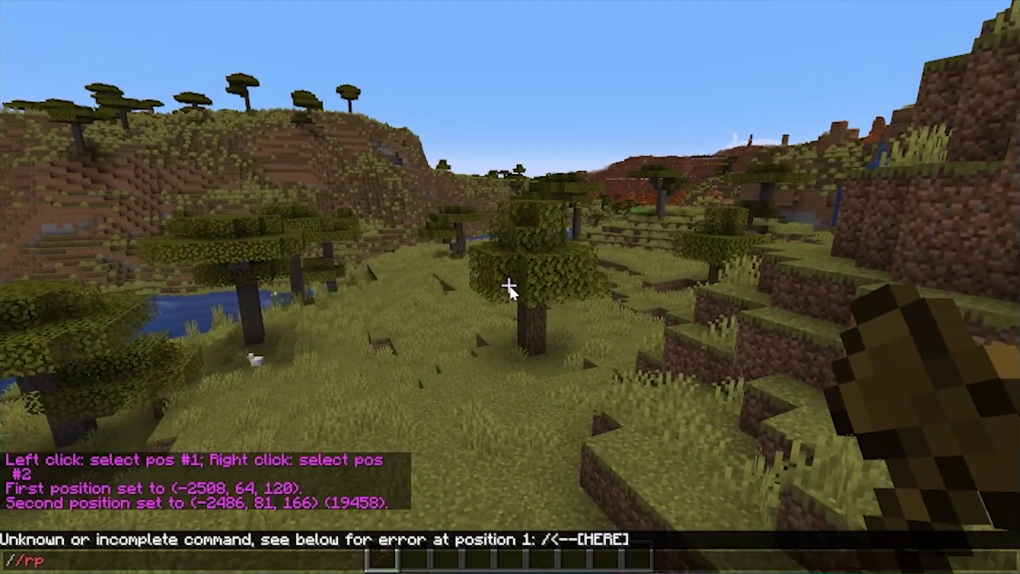
{"action": "type", "text": " gra"}
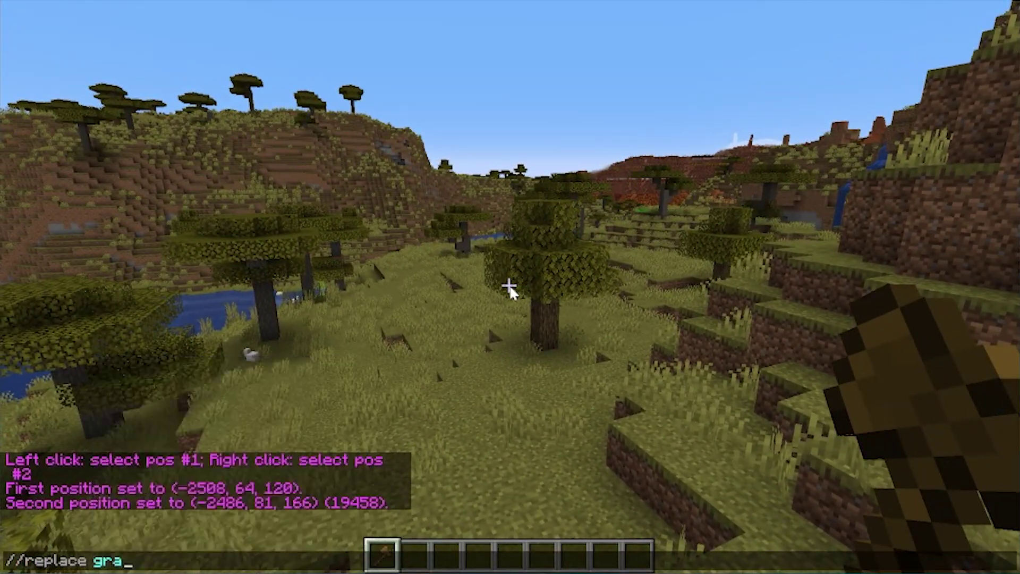
{"action": "type", "text": "ss_block dia"}
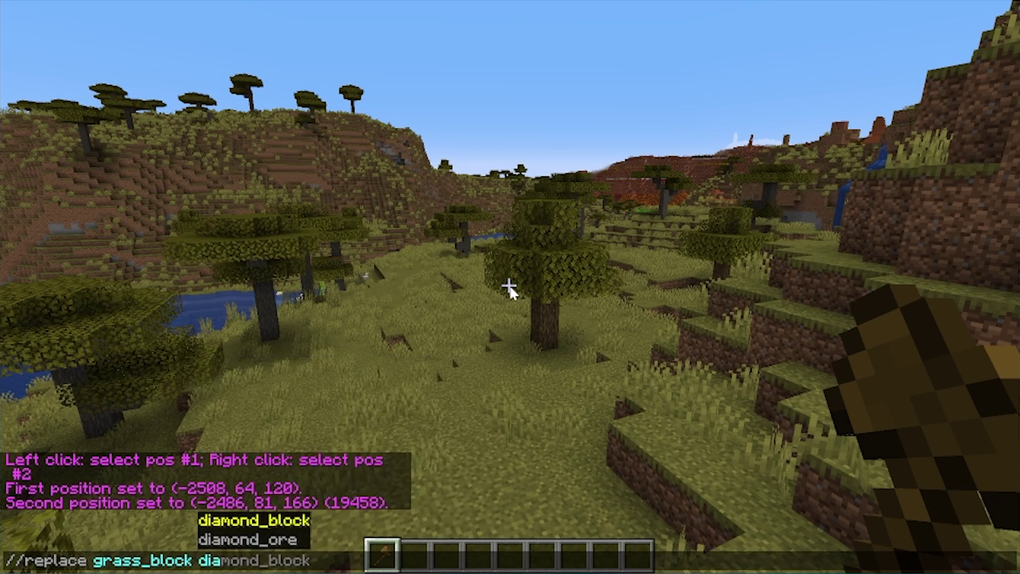
{"action": "type", "text": "mond_block"}
{"action": "key", "text": "Return"}
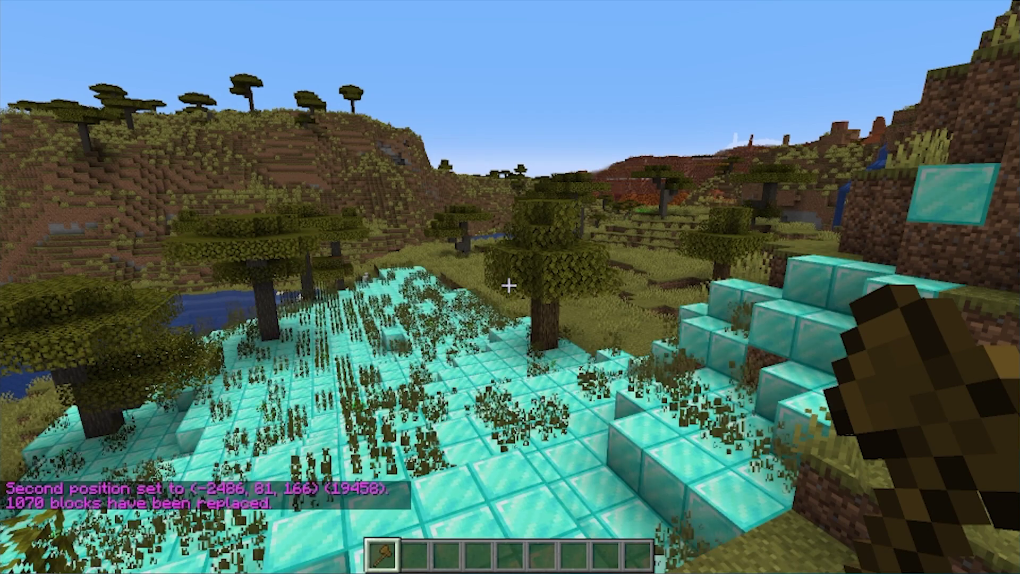